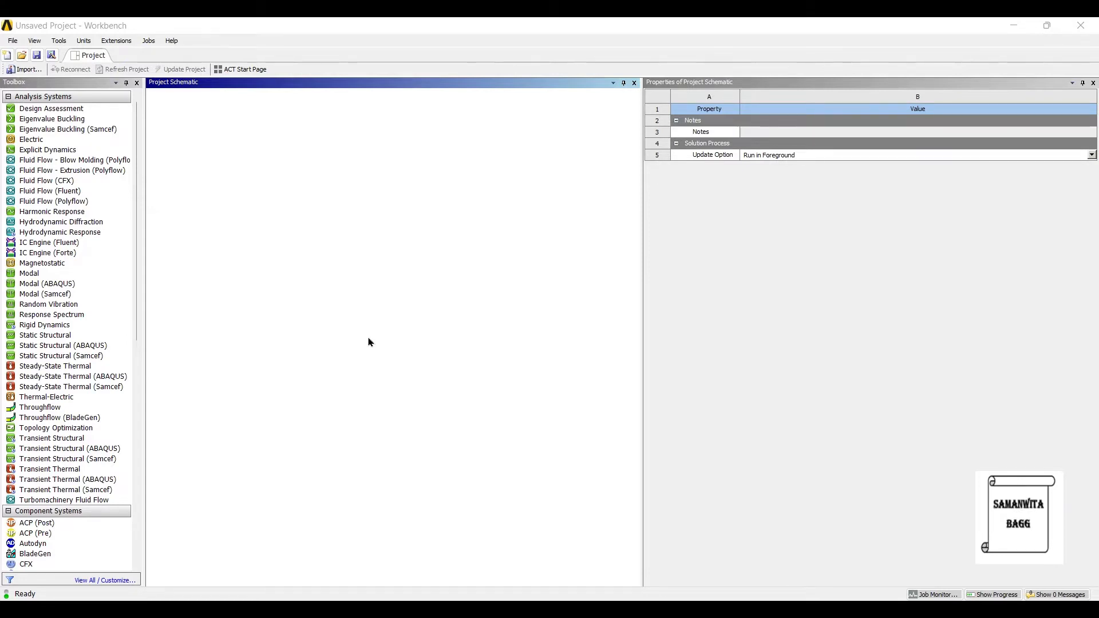
Add a Modal analysis system to the schematic and select its Engineering Data cell
click(52, 273)
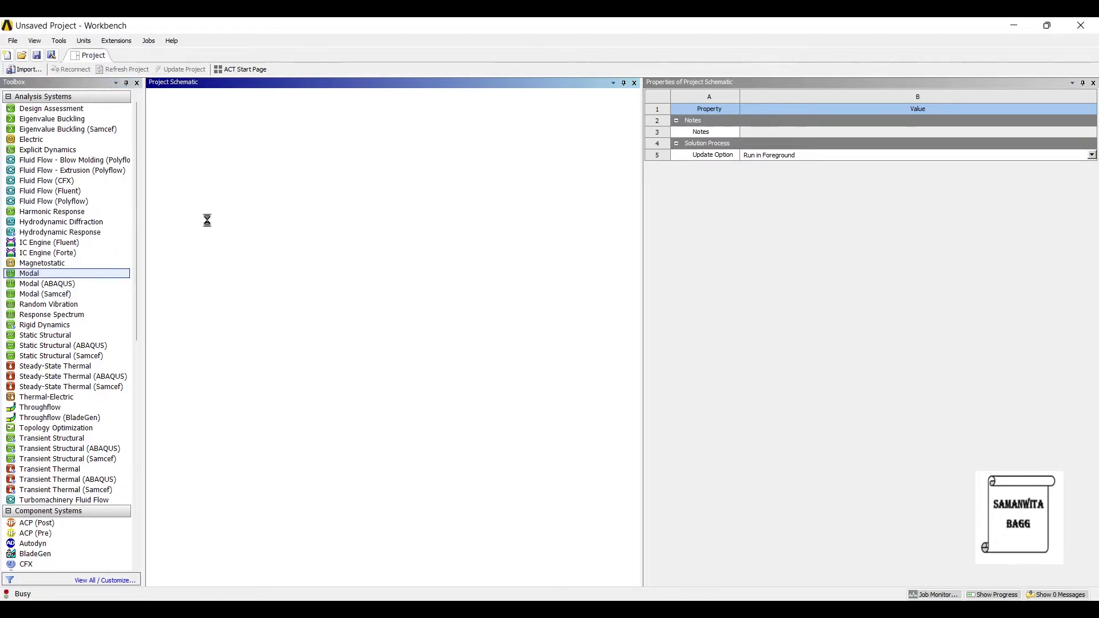
click(199, 158)
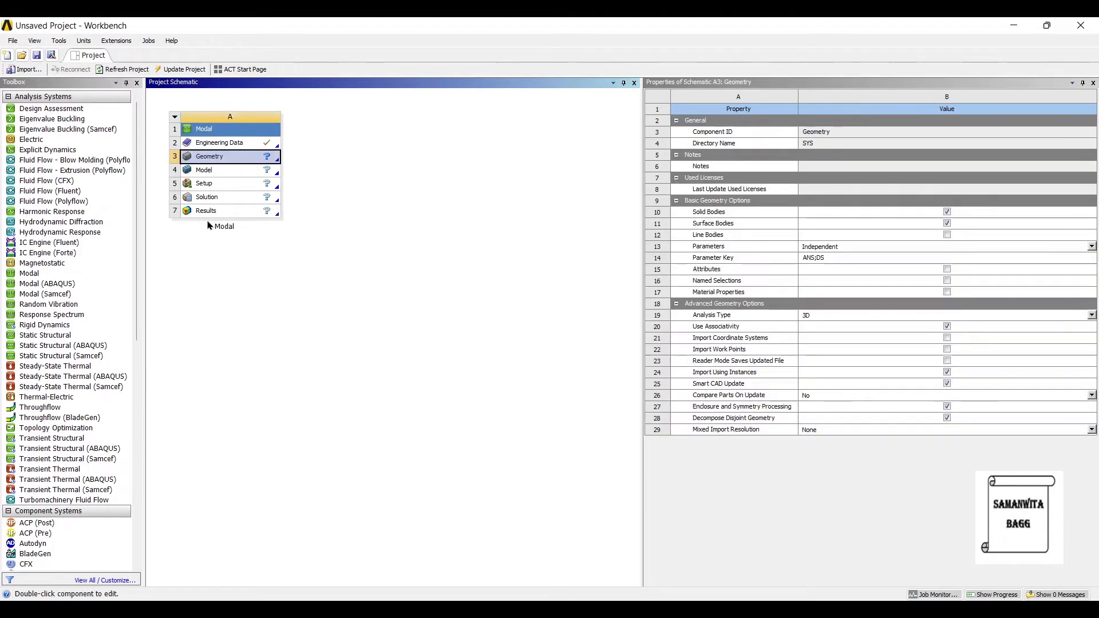
click(190, 142)
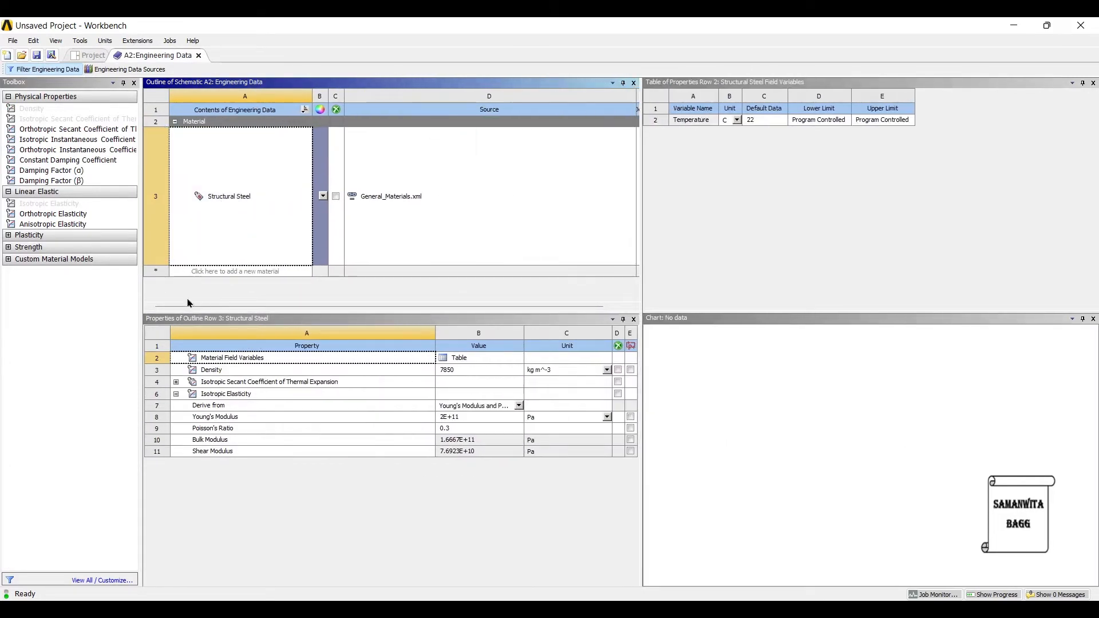
click(153, 67)
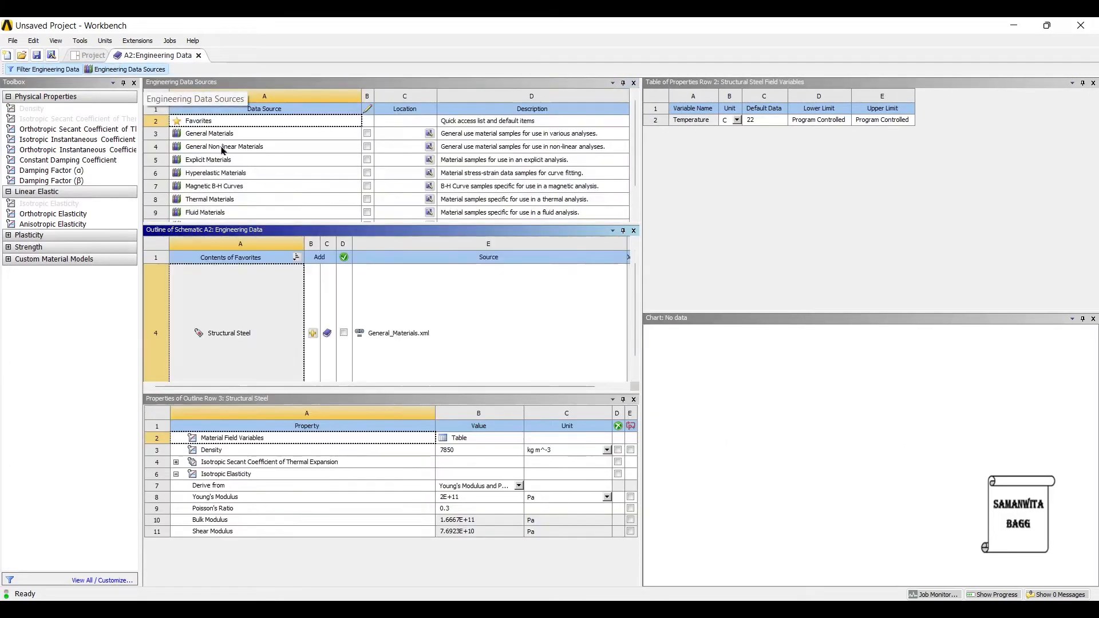
click(208, 133)
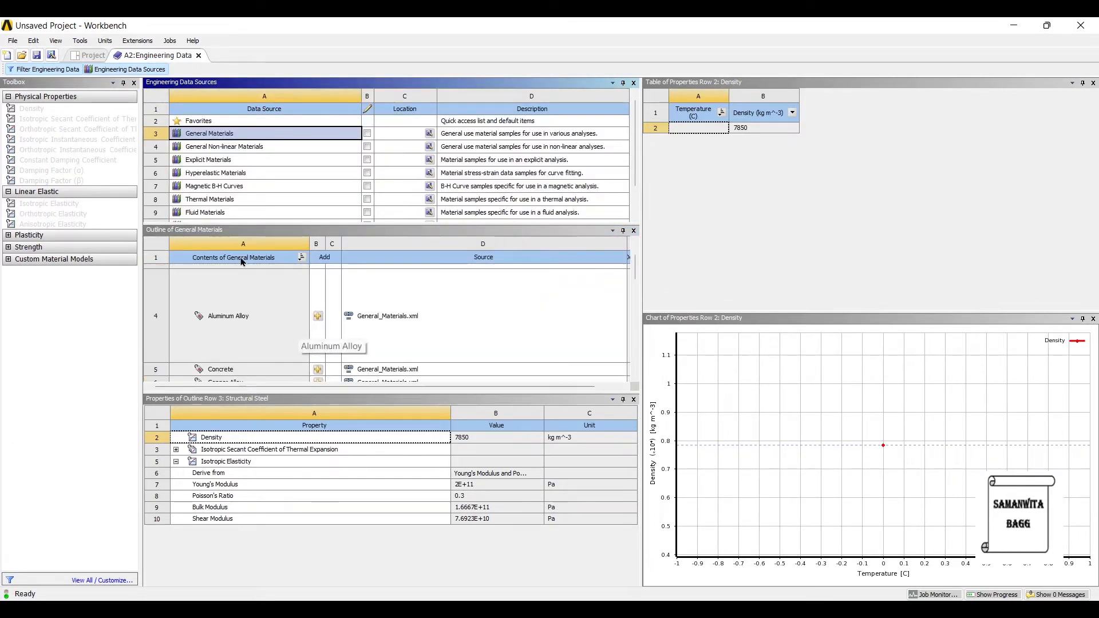
click(258, 258)
scroll(265, 296, down, 3)
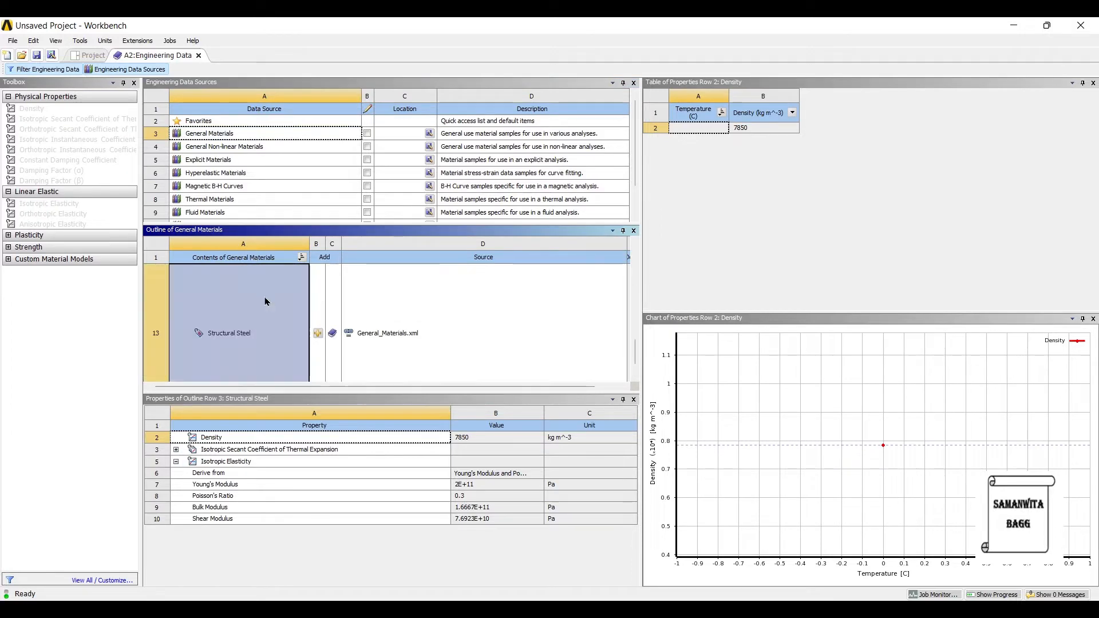
click(74, 54)
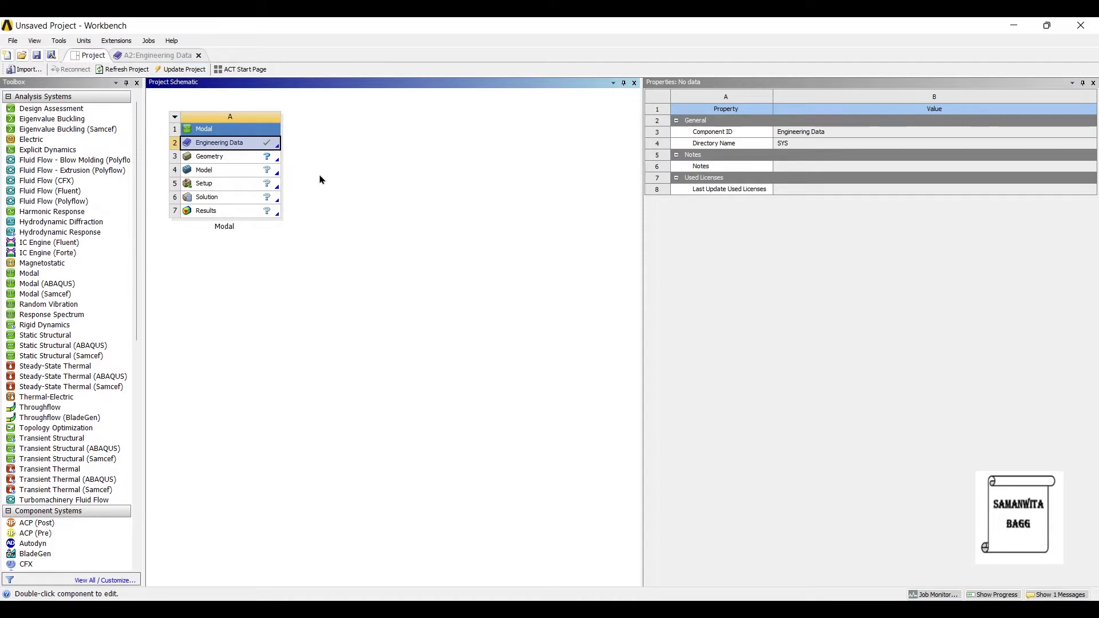
Start a new DesignModeler geometry from the Modal system's Geometry cell
key(Down)
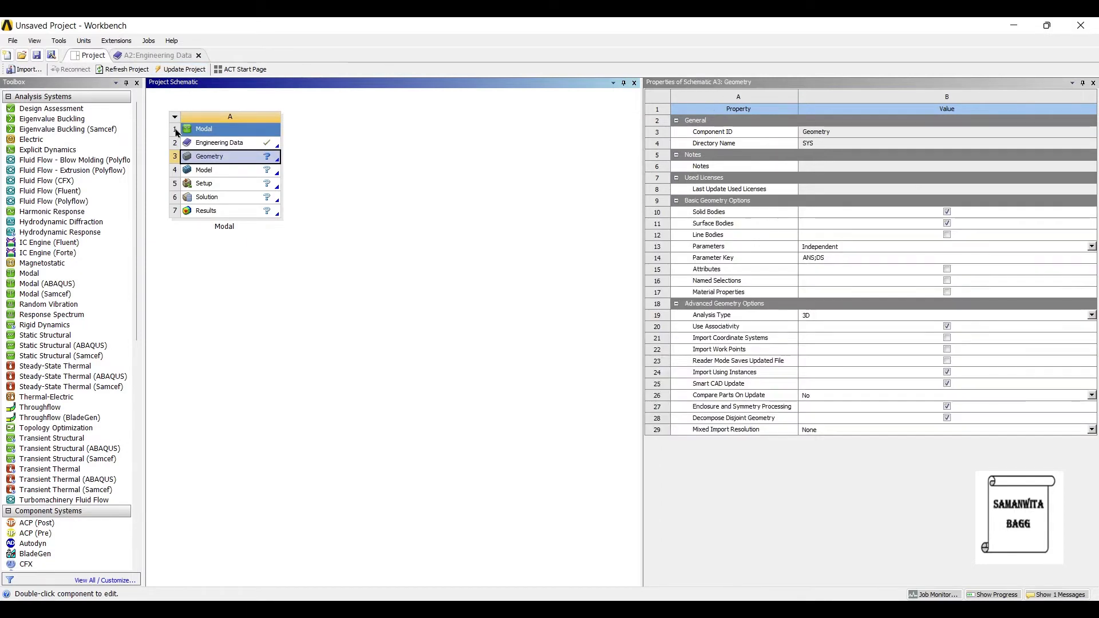
right_click(218, 156)
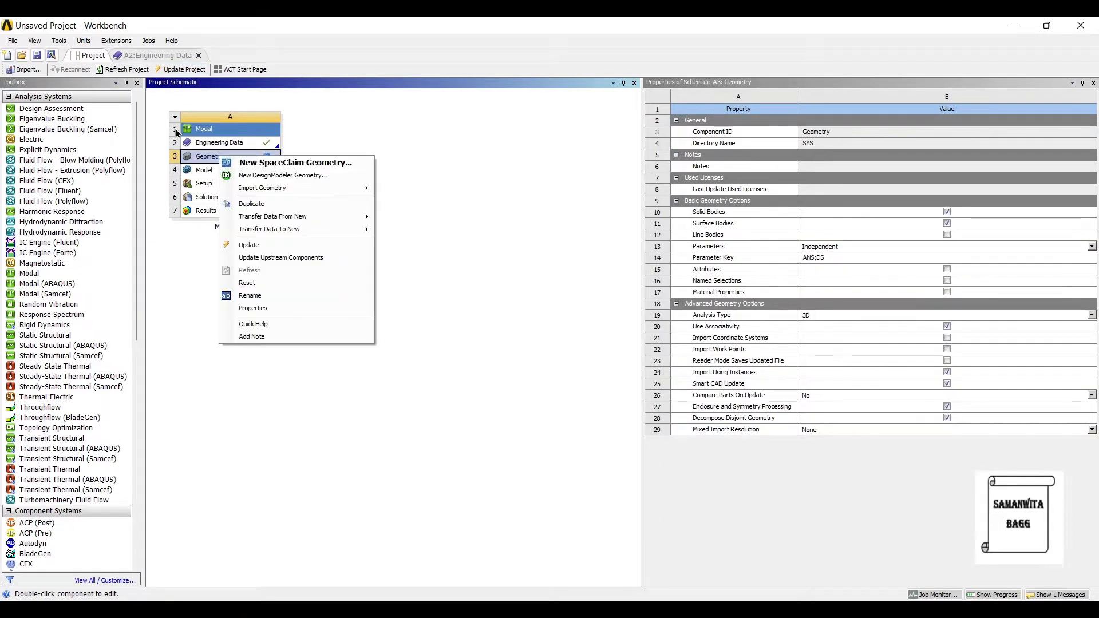
click(258, 174)
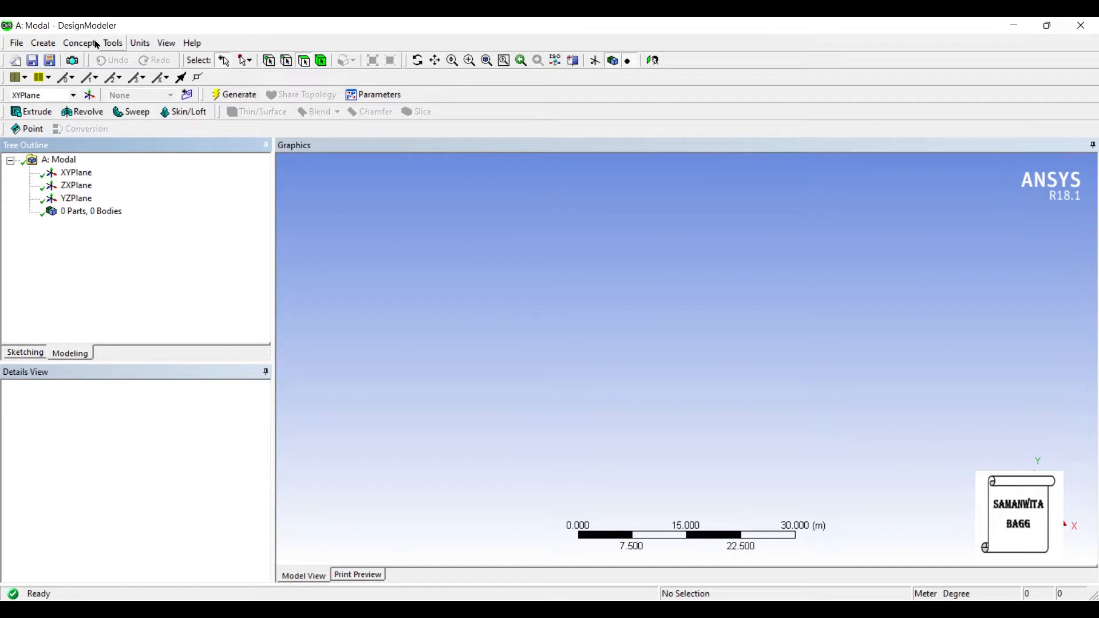
click(139, 43)
Set units to millimetres and face the XYPlane for sketching
click(142, 88)
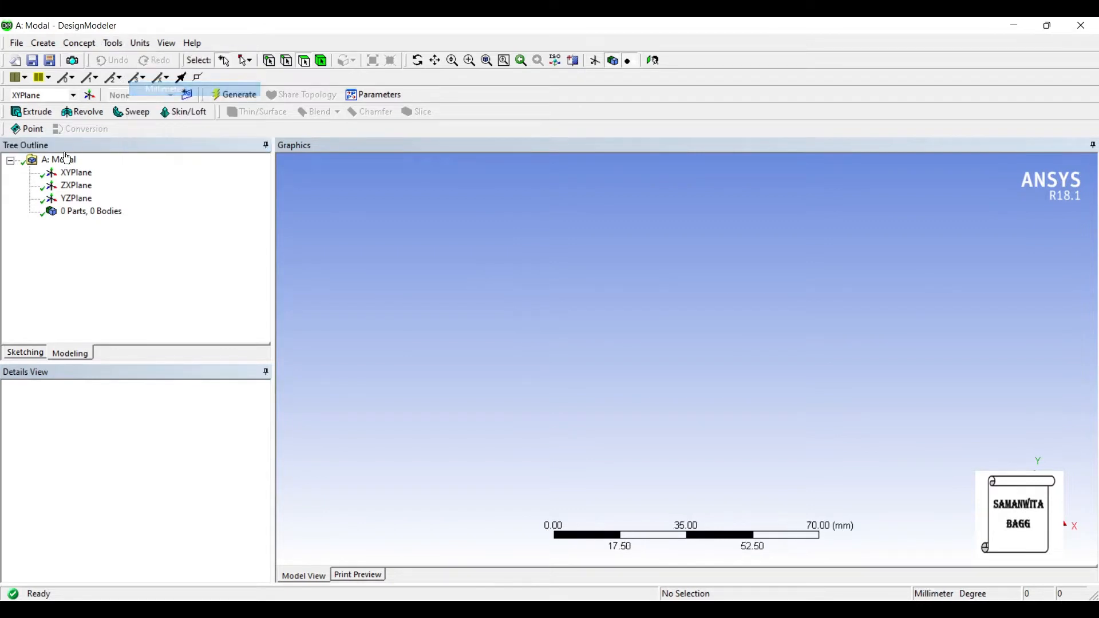
click(76, 173)
click(526, 63)
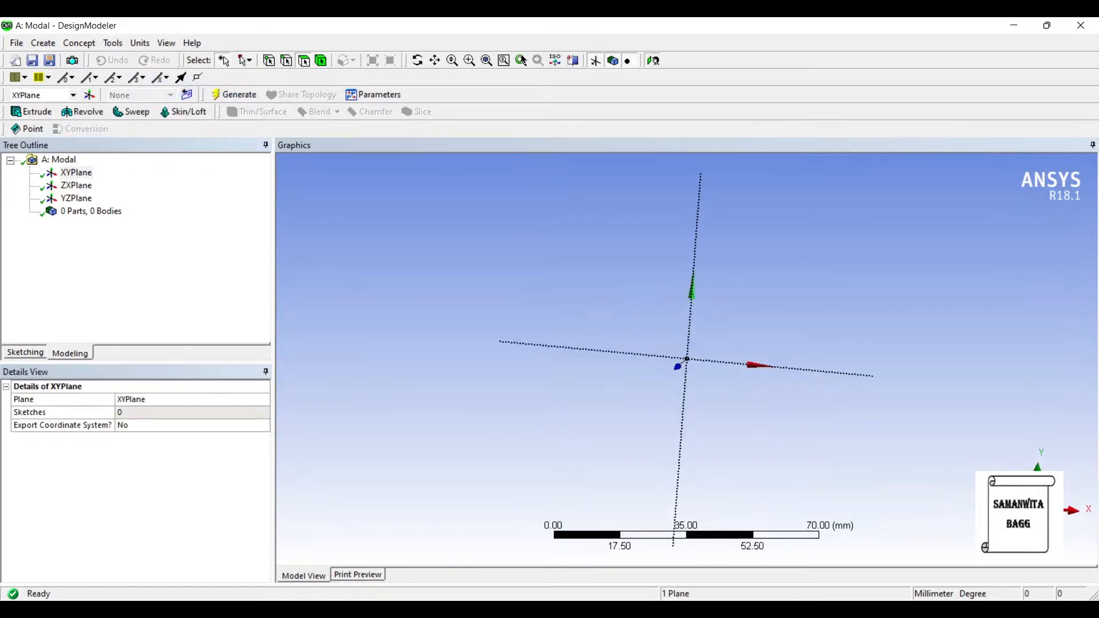
click(25, 352)
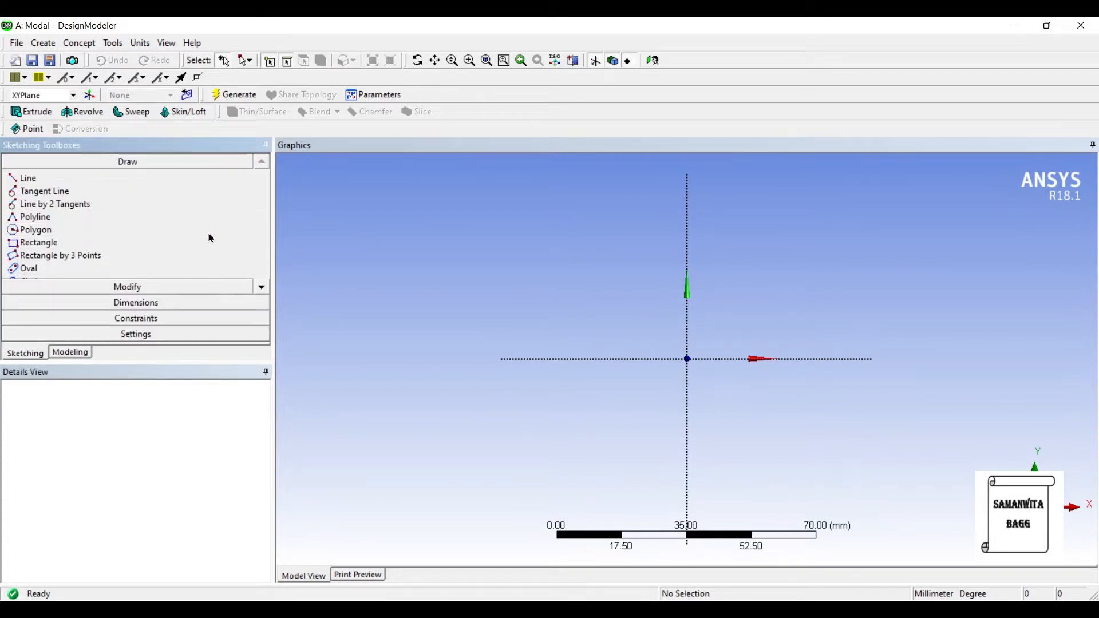
scroll(208, 238, down, 1)
scroll(209, 238, down, 1)
Sketch a circle at the origin and dimension its diameter D1 to 35 mm
click(31, 255)
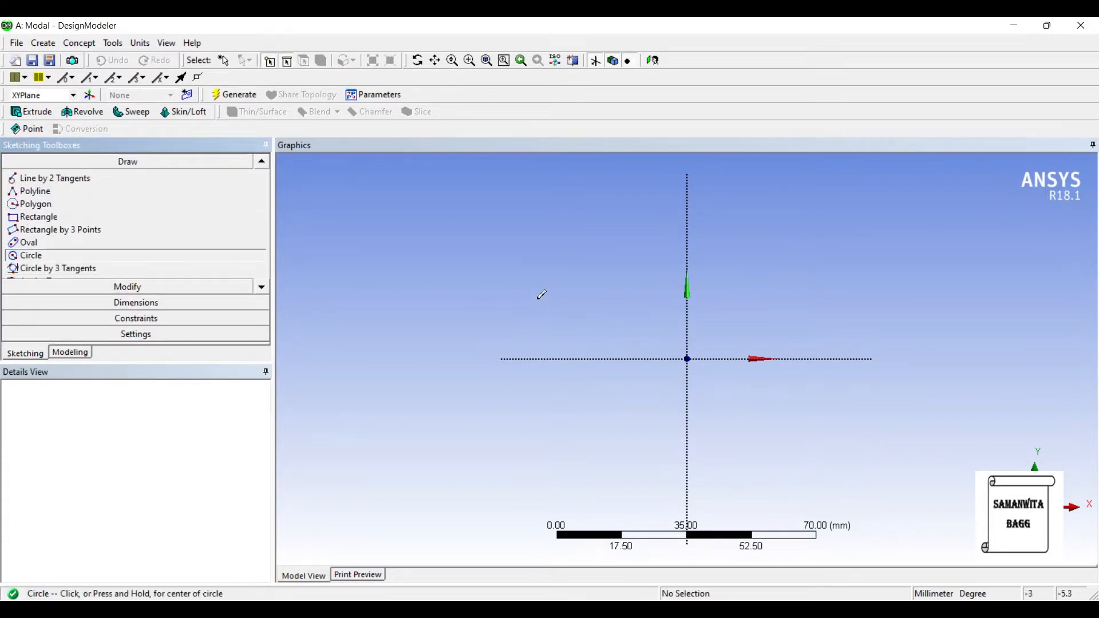
click(687, 359)
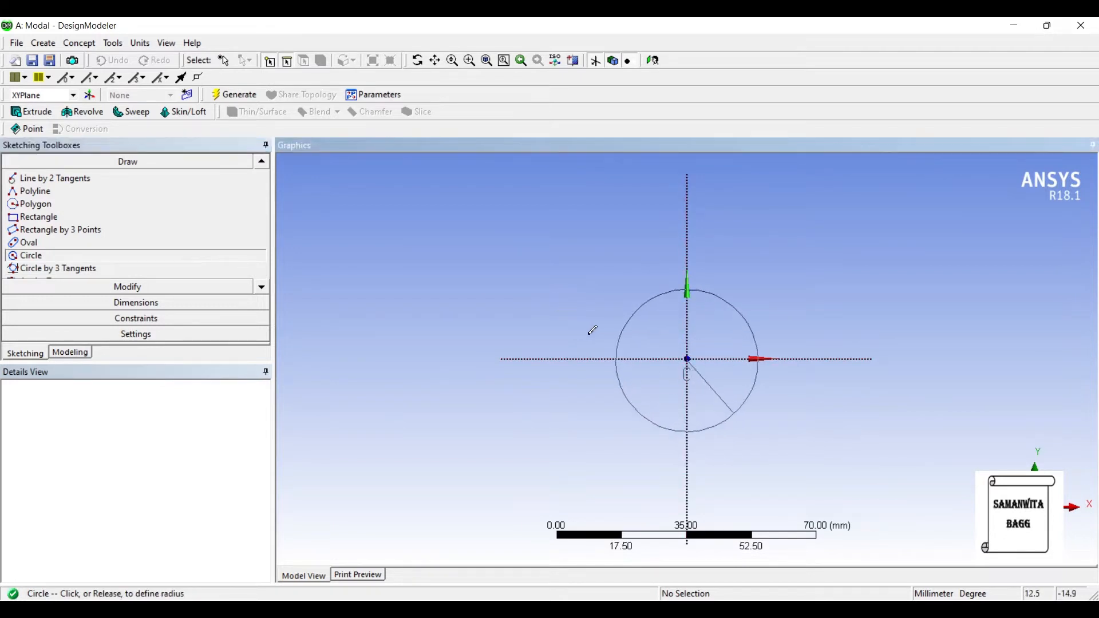
click(744, 408)
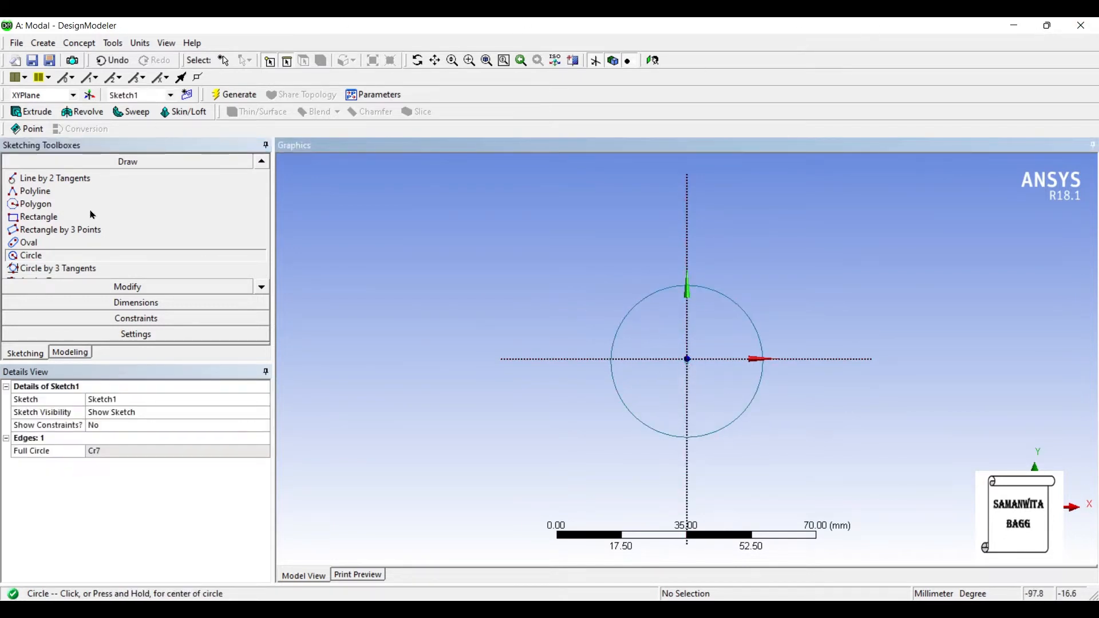
click(116, 251)
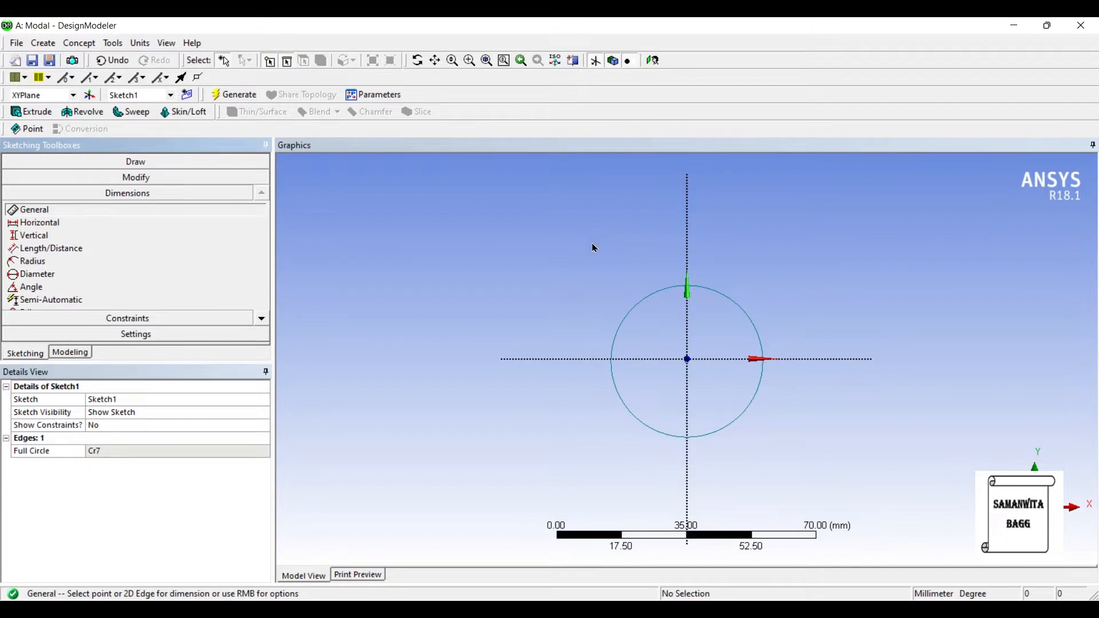
click(740, 305)
click(794, 271)
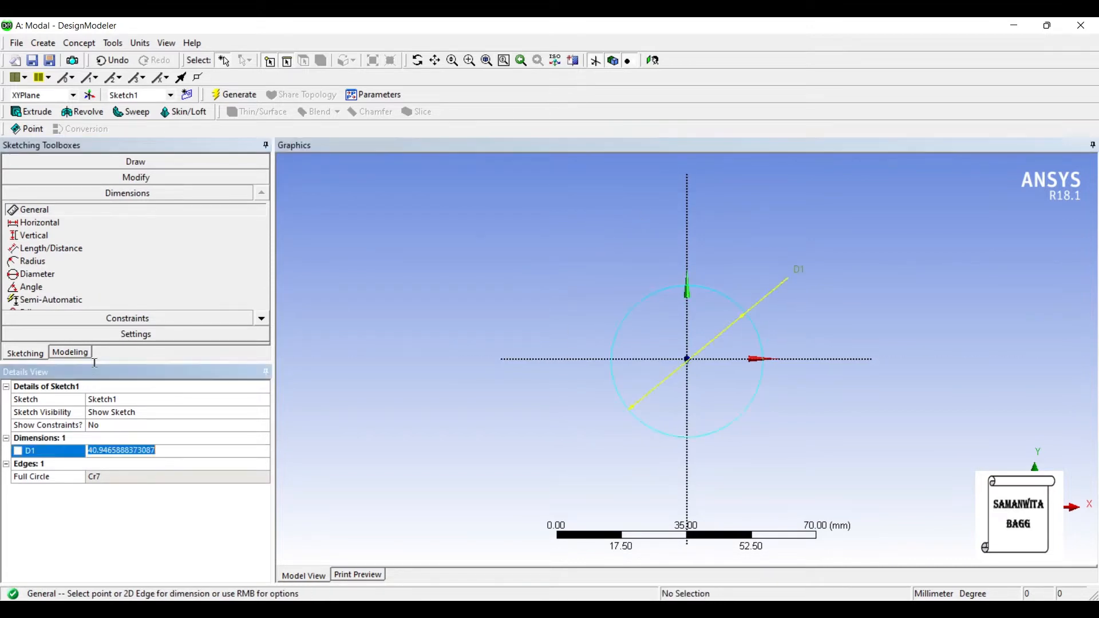
text(3)
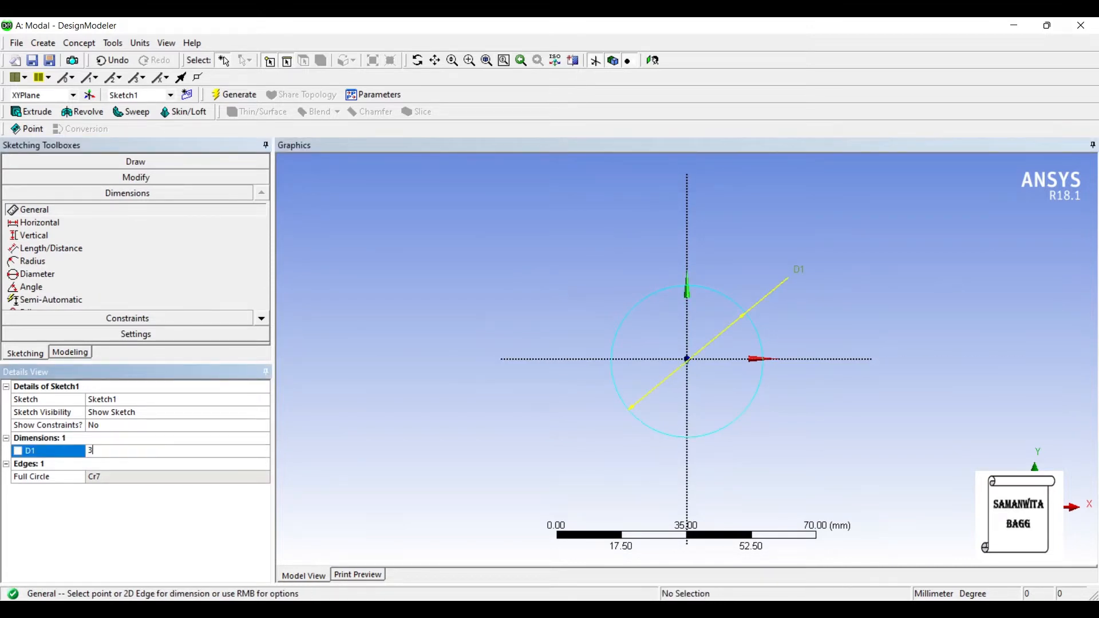
text(5)
key(Return)
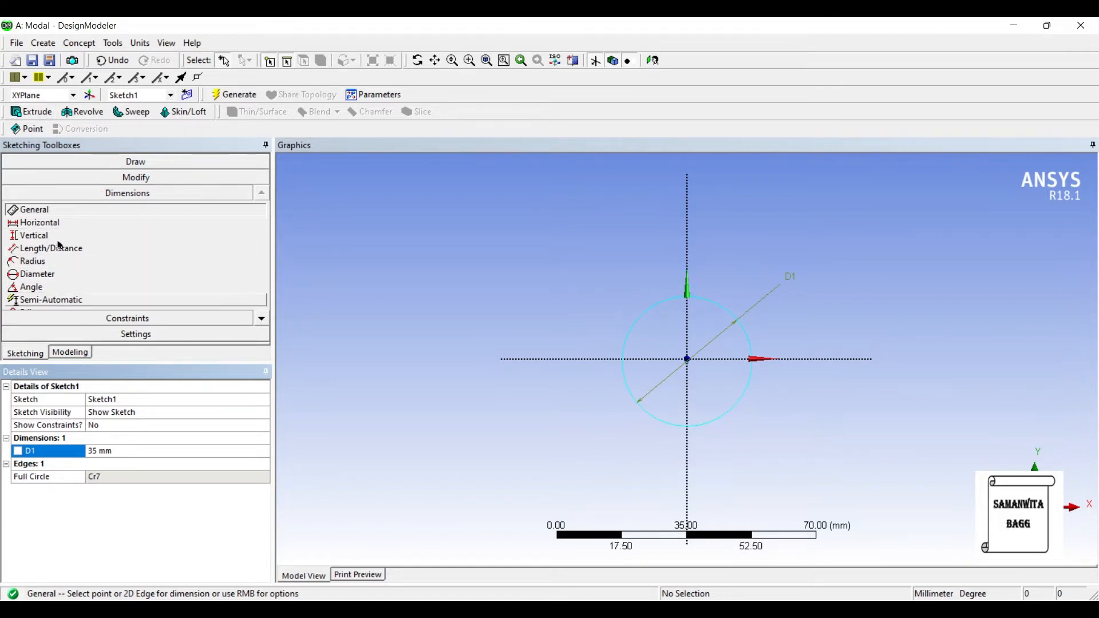
click(35, 112)
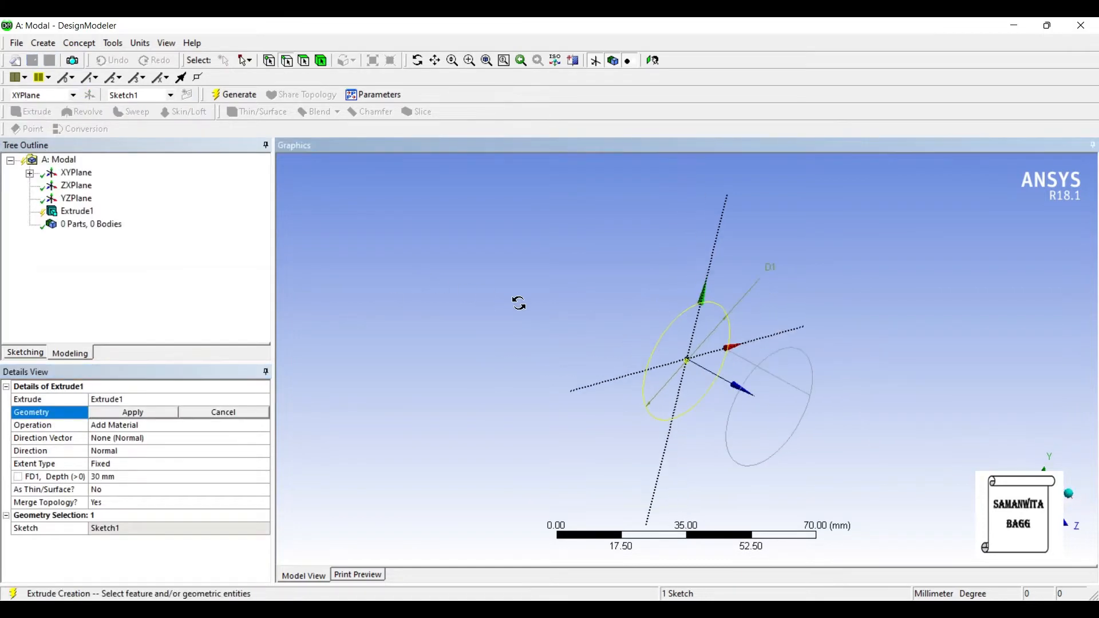
Extrude Sketch1 to 400 mm depth and generate the solid cylinder
click(100, 337)
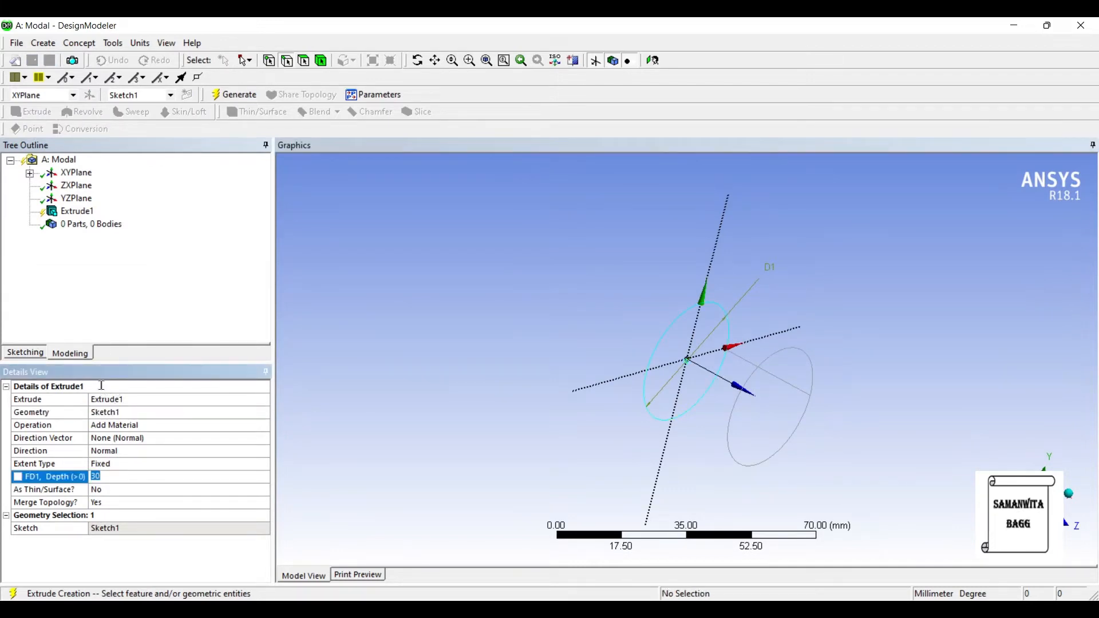
click(179, 476)
text(400)
key(Return)
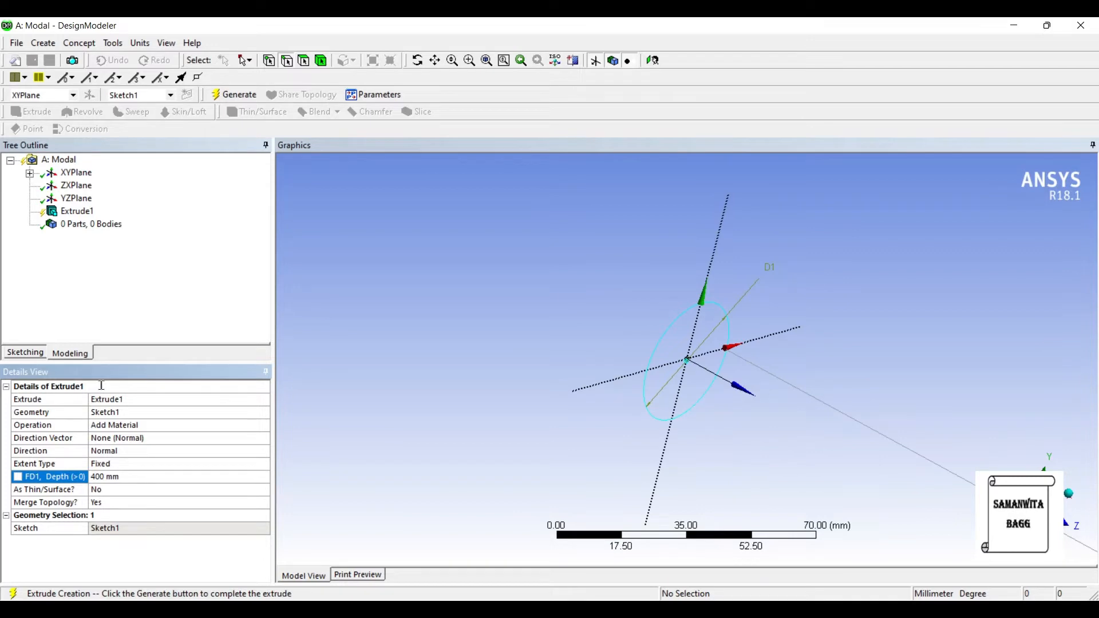
click(233, 95)
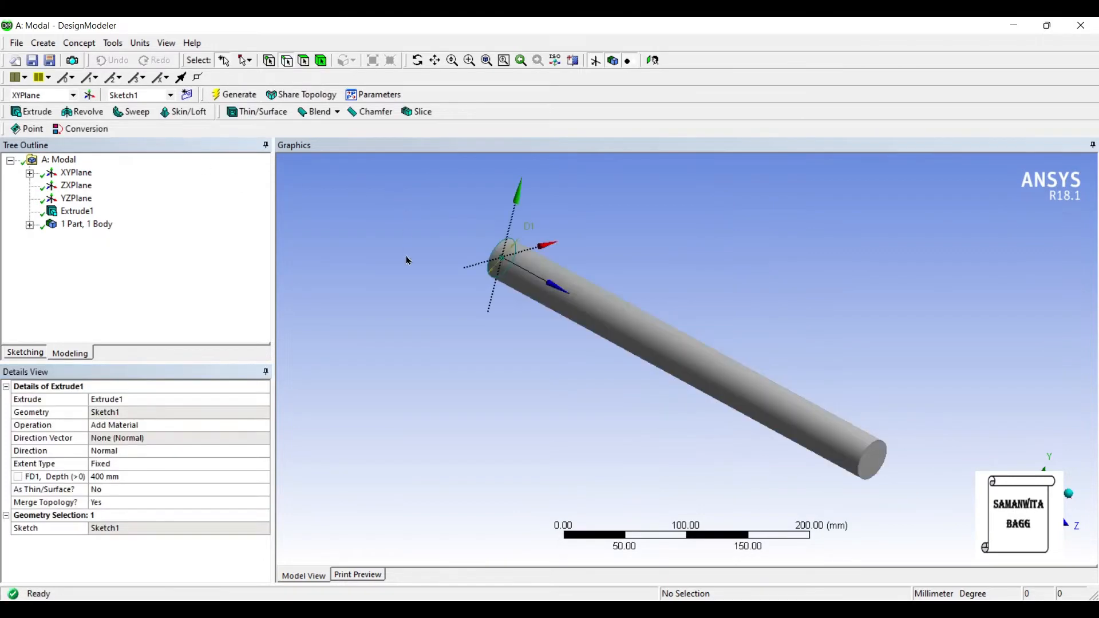
mouse_move(478, 276)
middle_down()
mouse_move(368, 243)
mouse_move(369, 255)
middle_up()
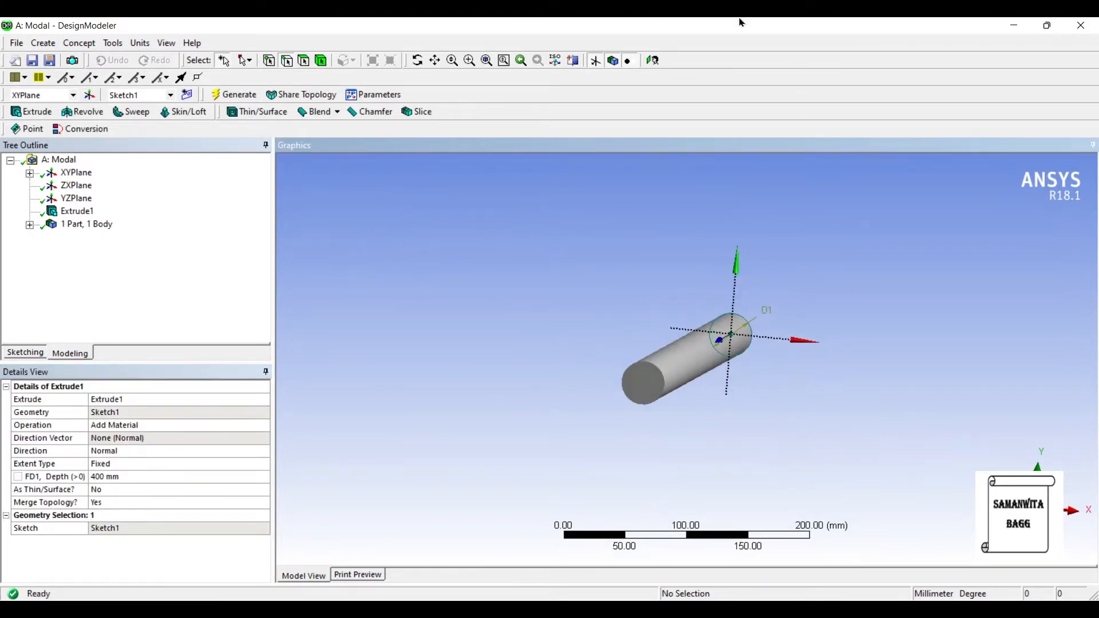
Create Plane4 on the cylinder's end face and start sketching on it
click(532, 321)
click(90, 95)
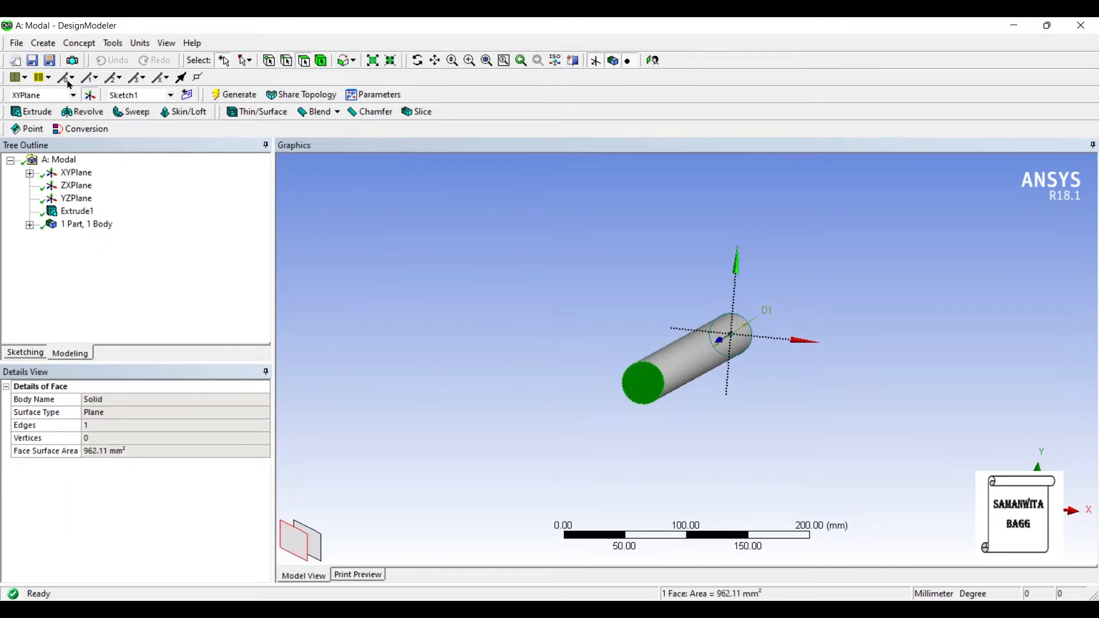
click(234, 95)
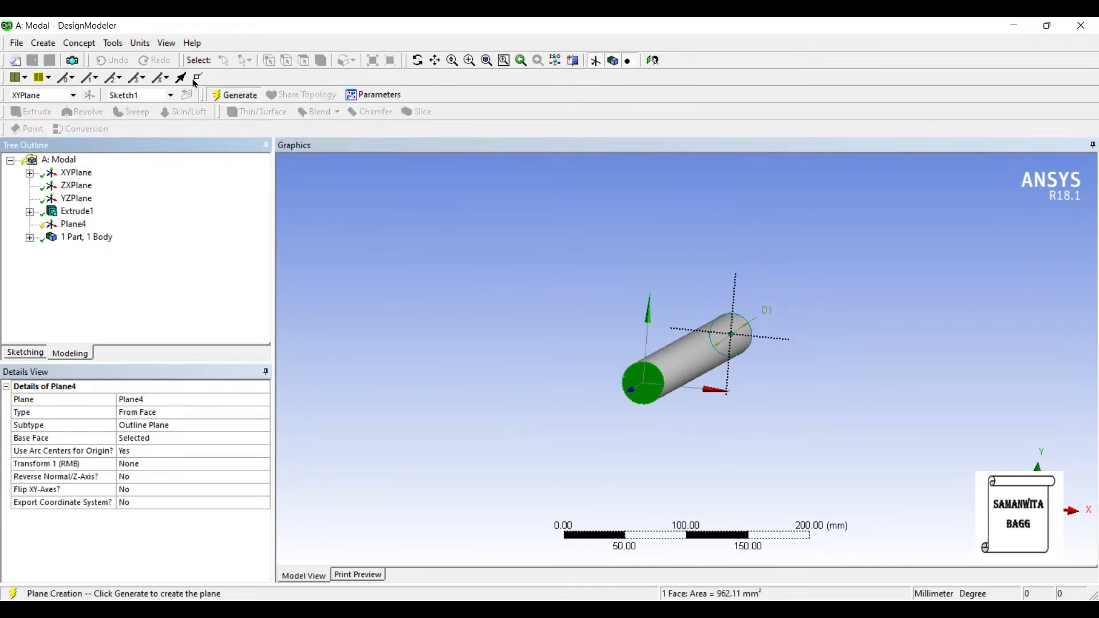
click(653, 60)
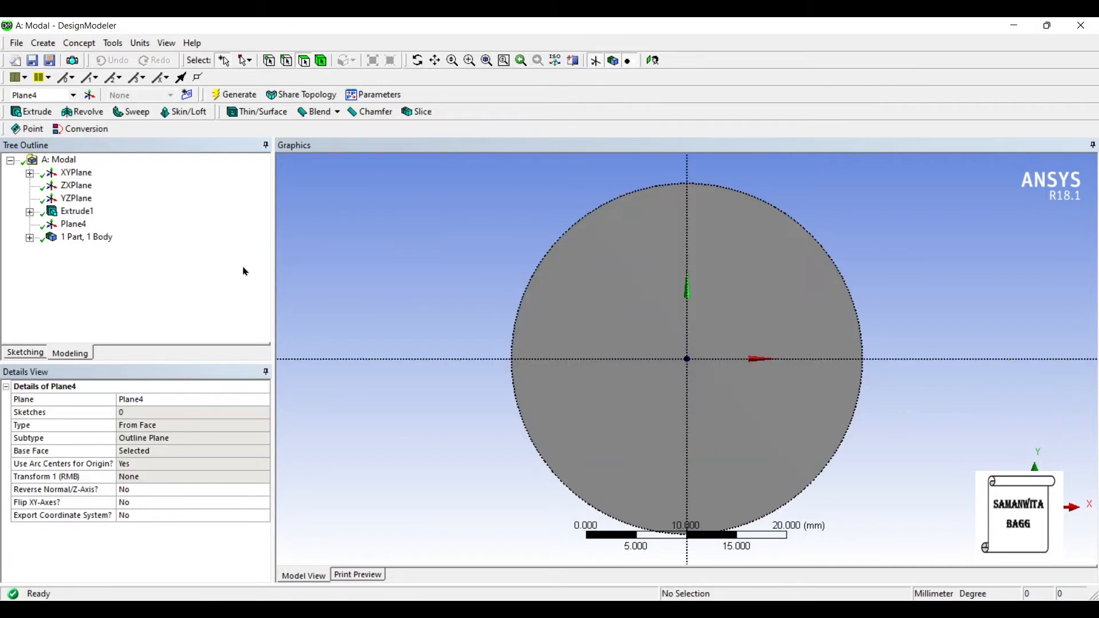
click(25, 352)
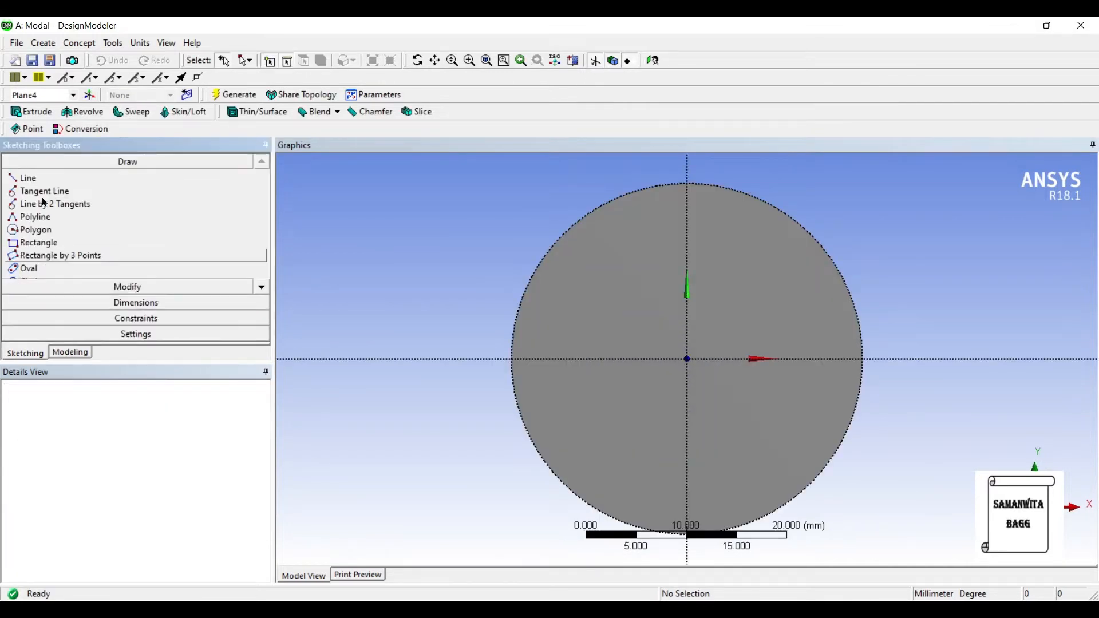
scroll(211, 240, down, 1)
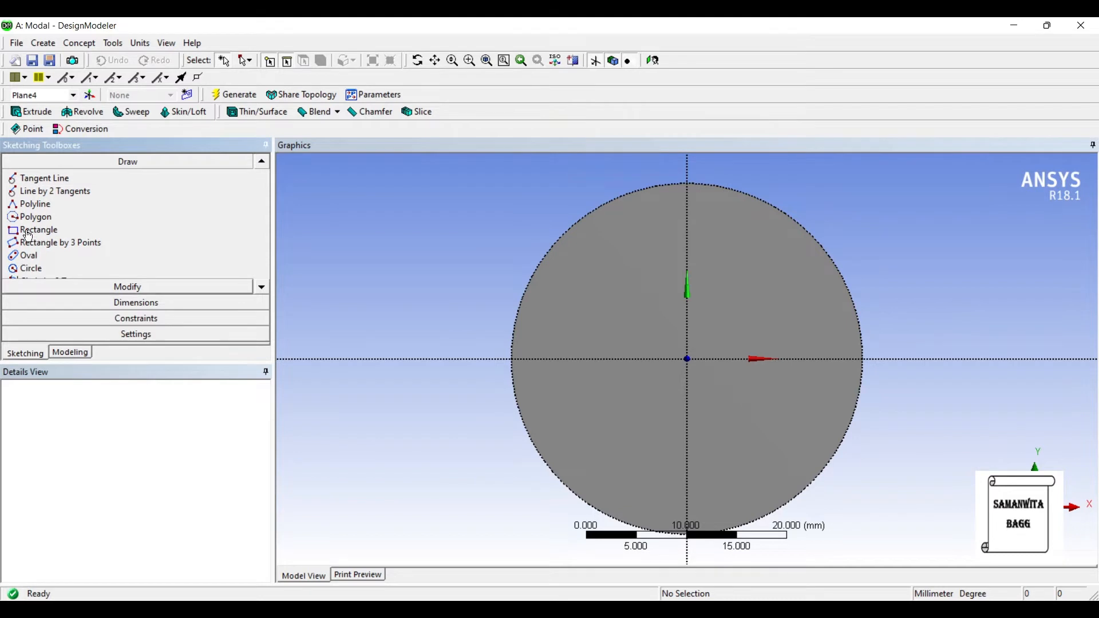
Sketch a circle at the end-face centre and dimension its diameter D1 to 30 mm
click(31, 268)
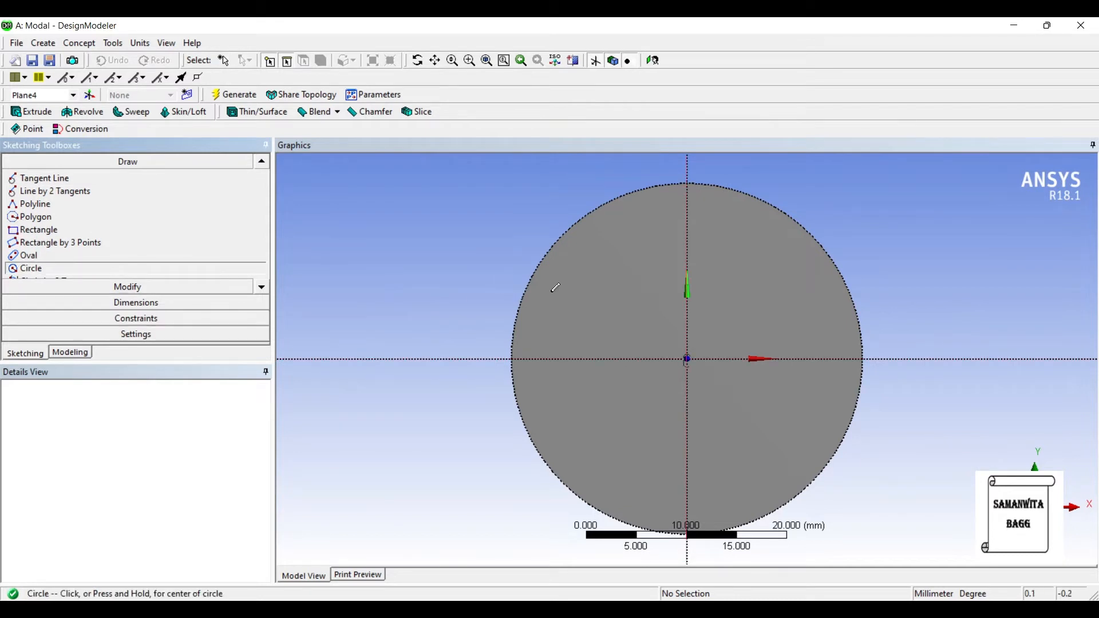
click(687, 358)
click(582, 308)
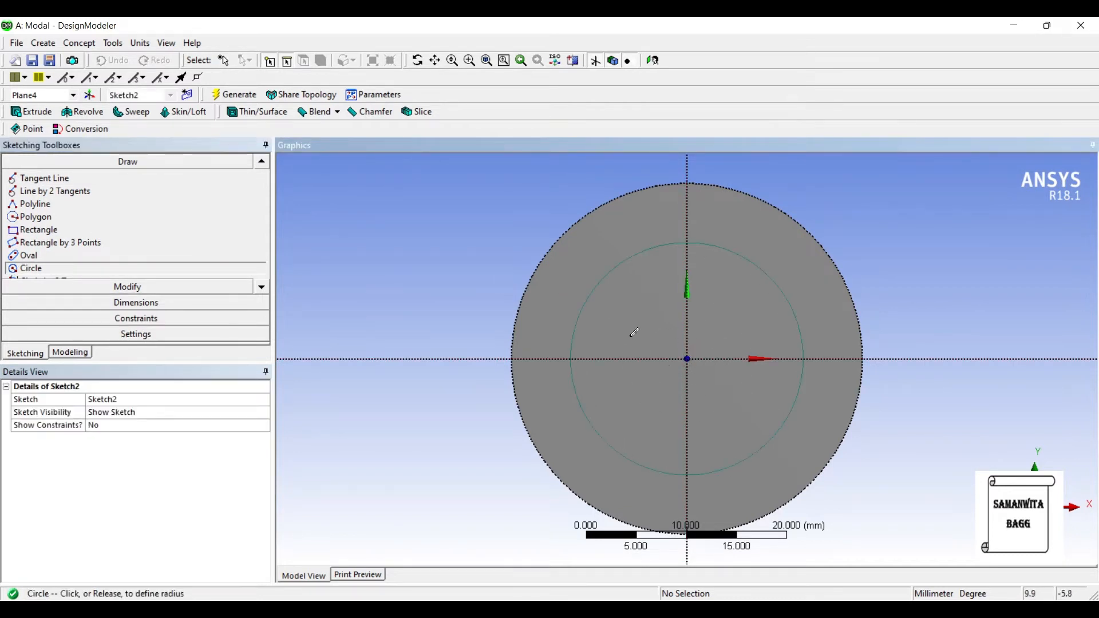
click(136, 303)
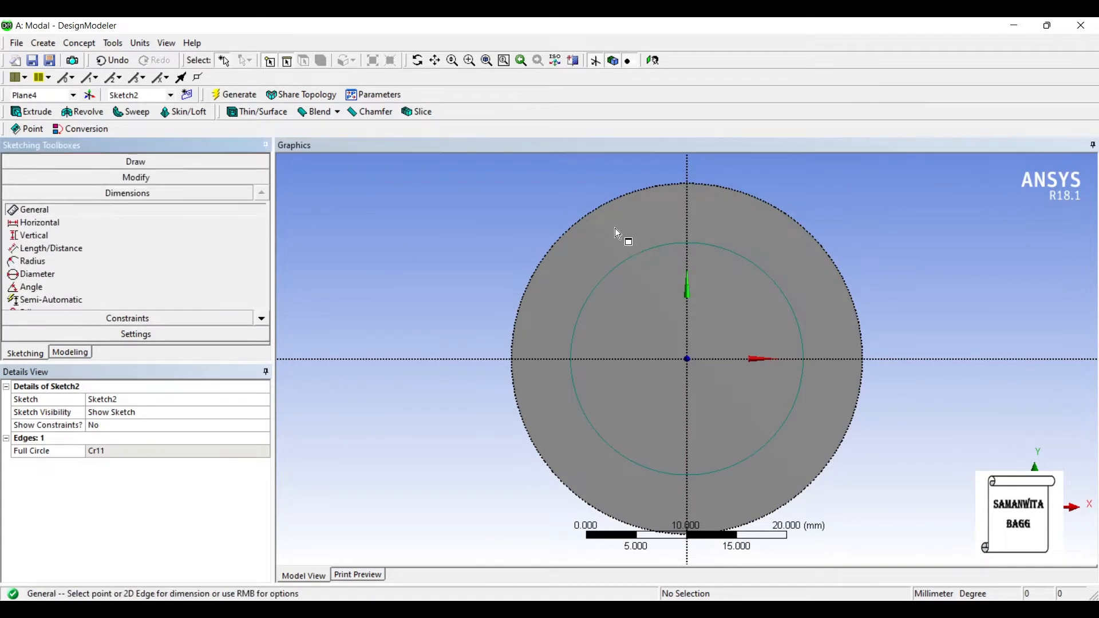
click(623, 228)
click(902, 212)
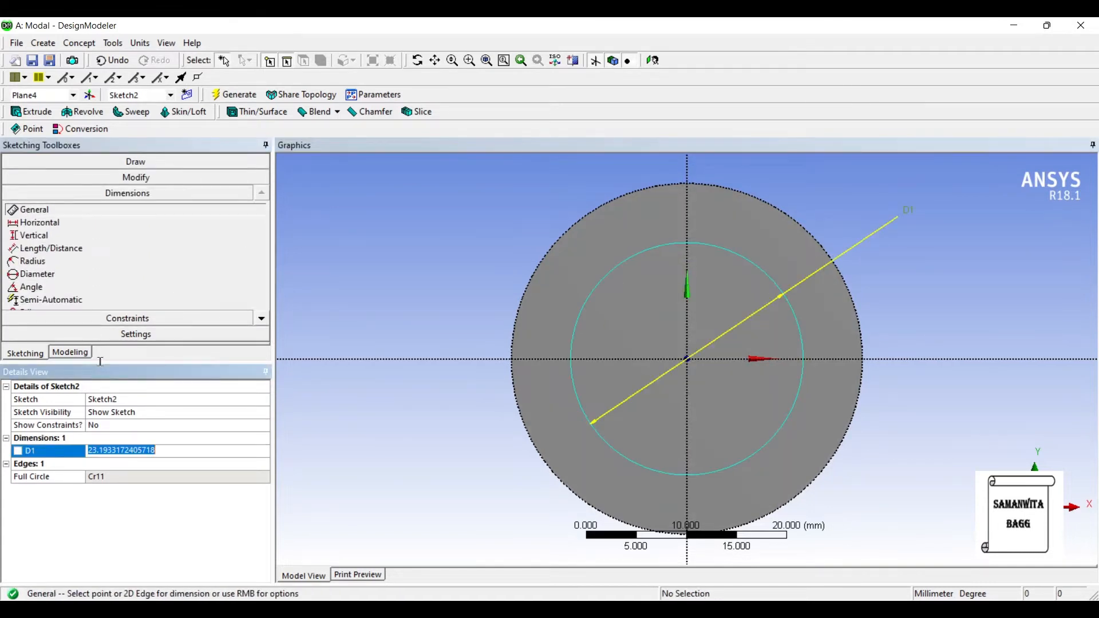
text(30)
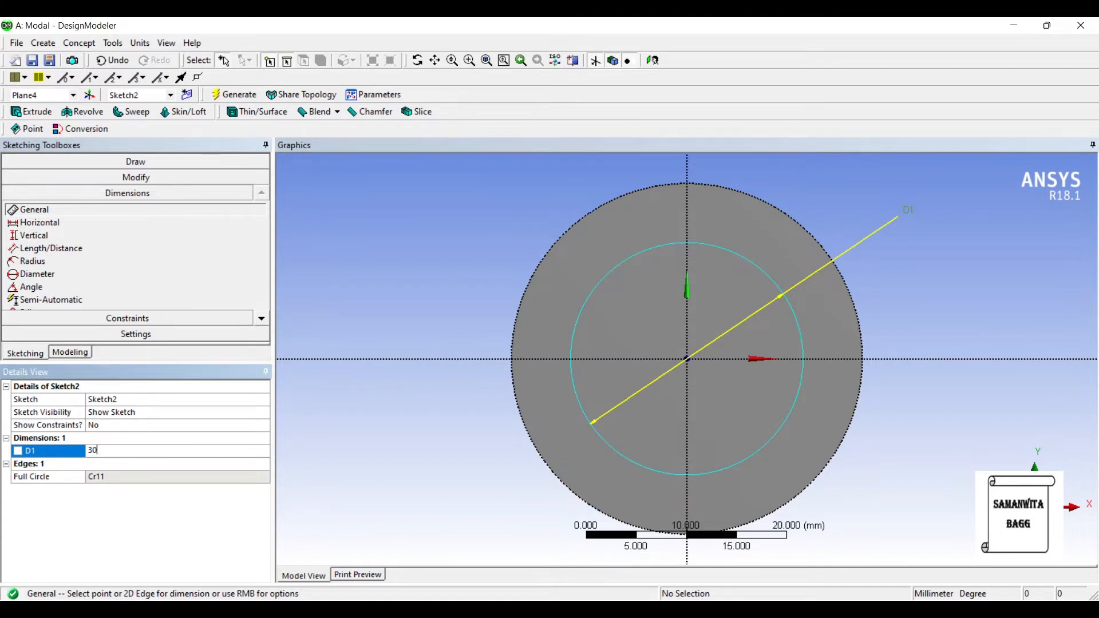
key(Return)
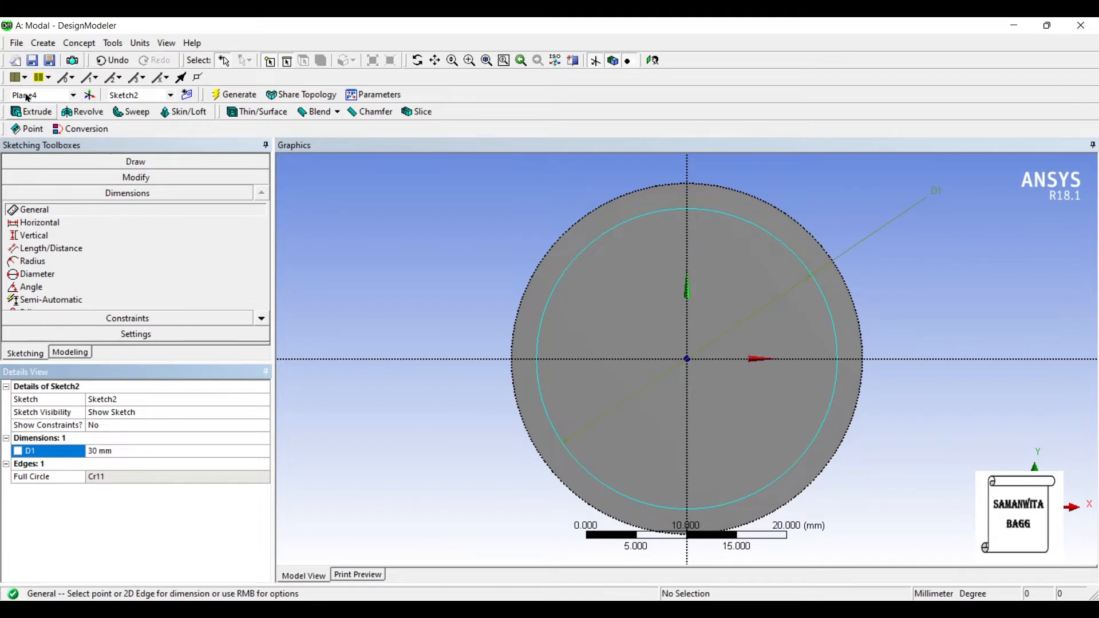
click(32, 112)
Extrude Sketch2 as Cut Material 400 mm through the cylinder and generate the hollow pipe
mouse_move(405, 232)
middle_down()
mouse_move(496, 248)
mouse_move(572, 327)
mouse_move(593, 310)
middle_up()
scroll(542, 293, down, 2)
scroll(542, 297, down, 5)
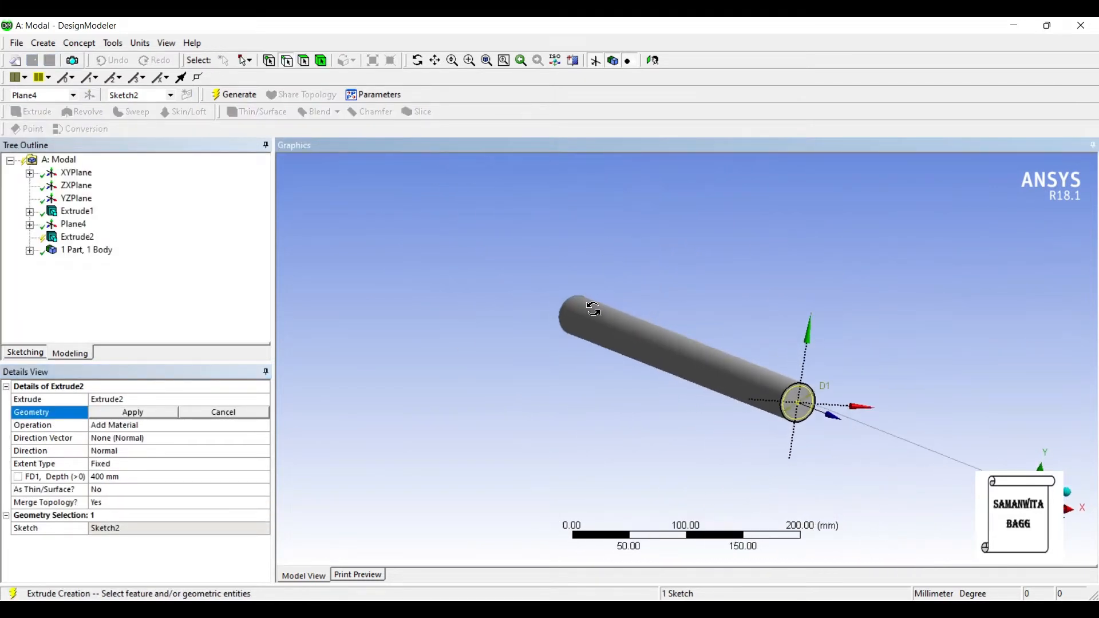
key(Return)
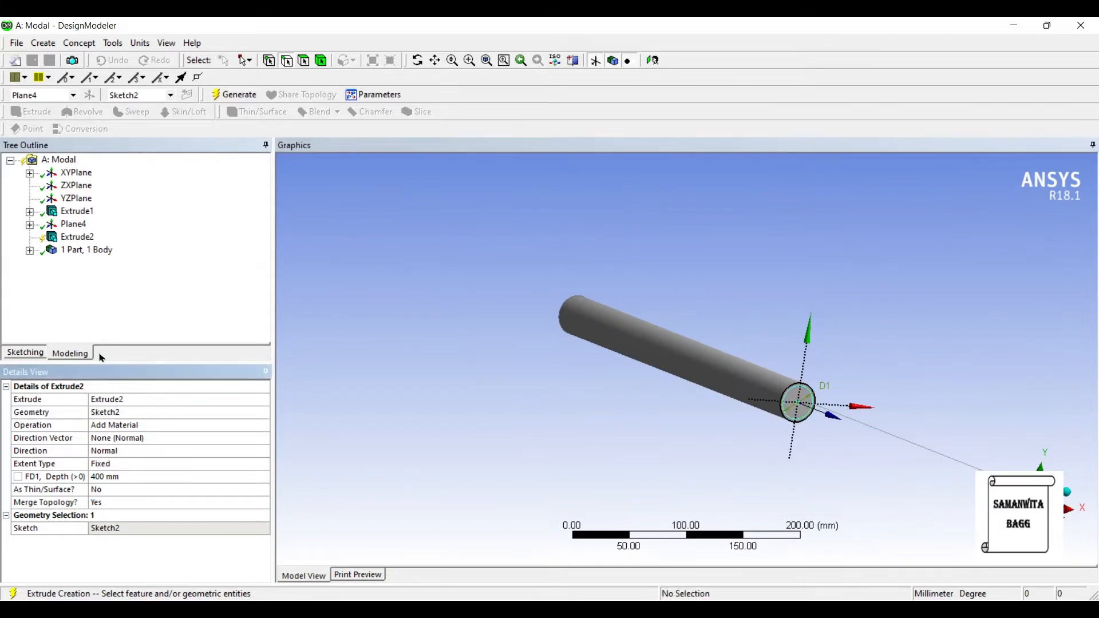
key(Down)
key(alt+Down)
key(Down)
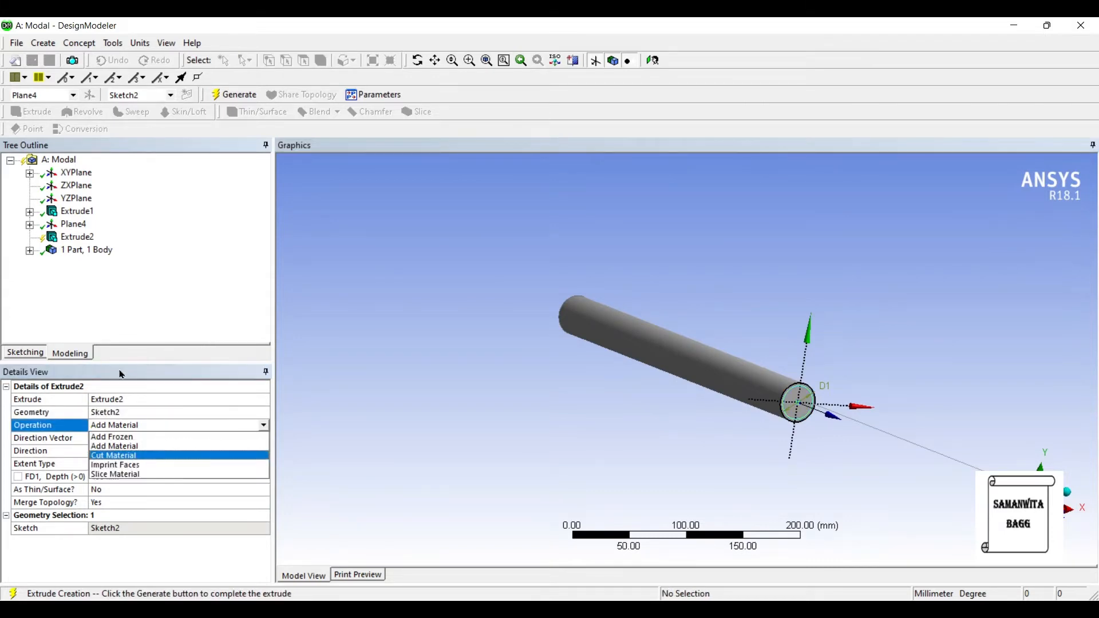
key(Return)
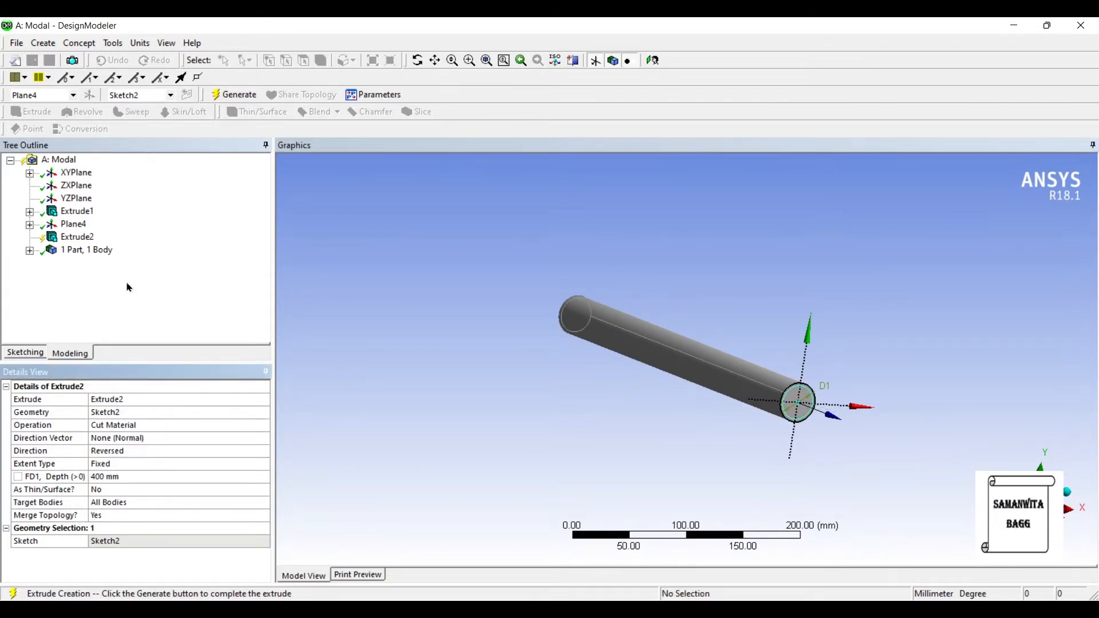
key(F5)
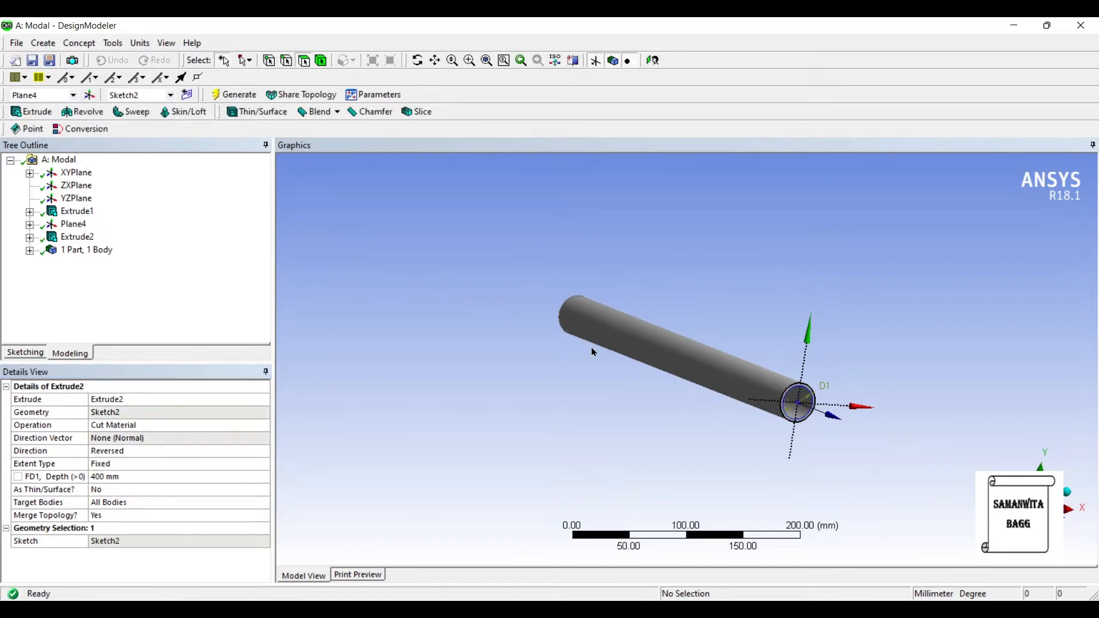
Inspect the pipe from its end and return to the Workbench schematic
middle_drag(592, 352, 546, 325)
scroll(567, 326, up, 2)
scroll(593, 284, up, 2)
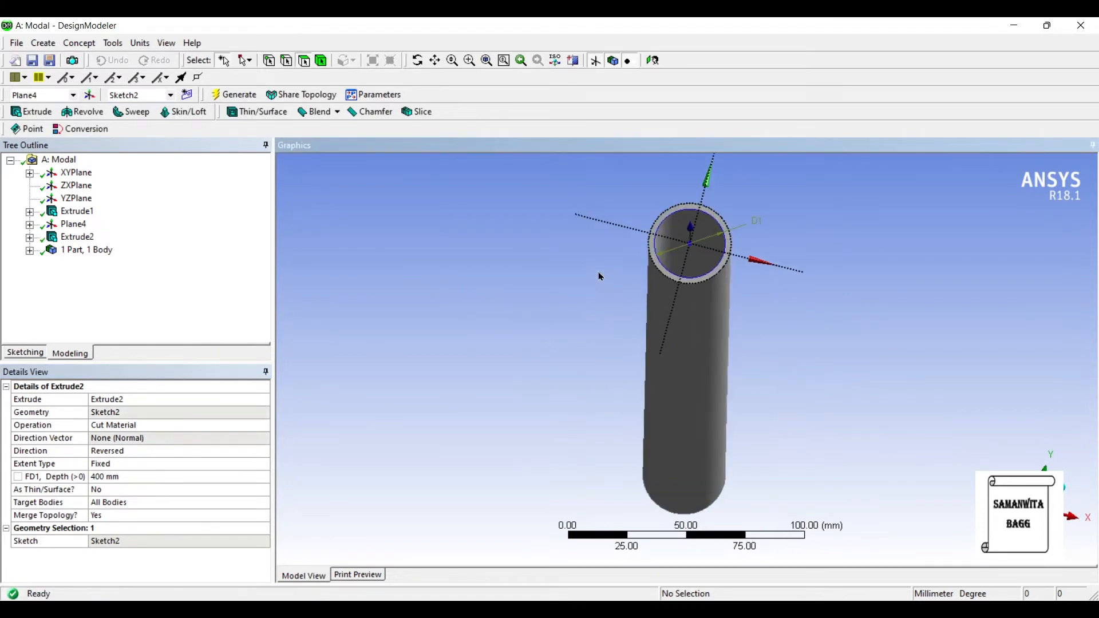
mouse_move(598, 275)
middle_down()
mouse_move(589, 292)
mouse_move(592, 281)
mouse_move(546, 267)
mouse_move(515, 275)
middle_up()
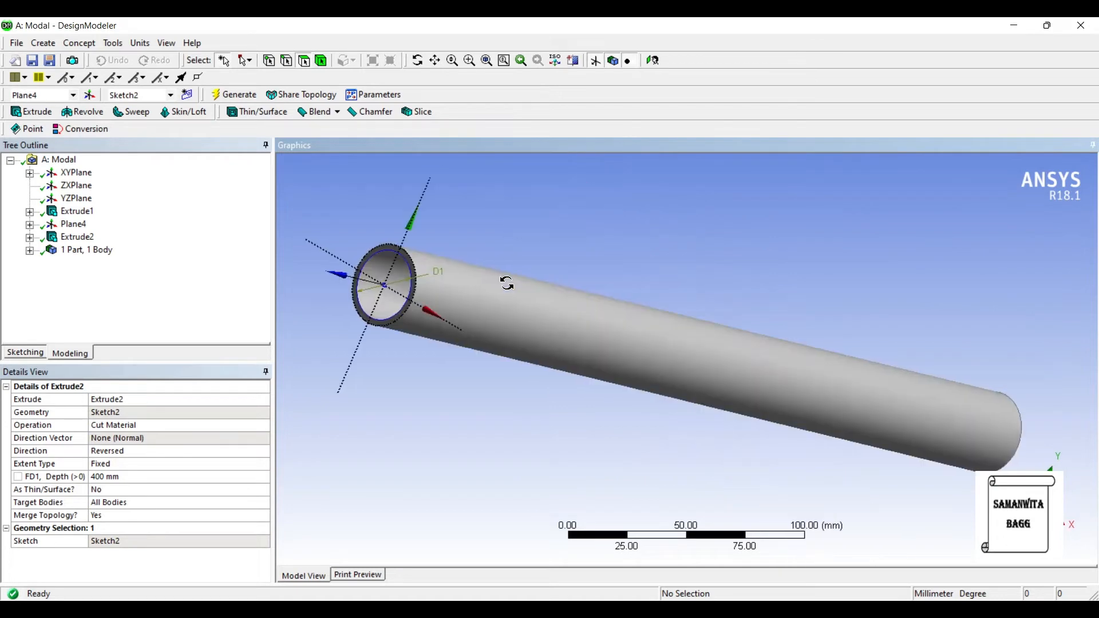
double_click(806, 26)
Open the model in Mechanical and assign Aluminum Alloy to the pipe's solid body
click(322, 77)
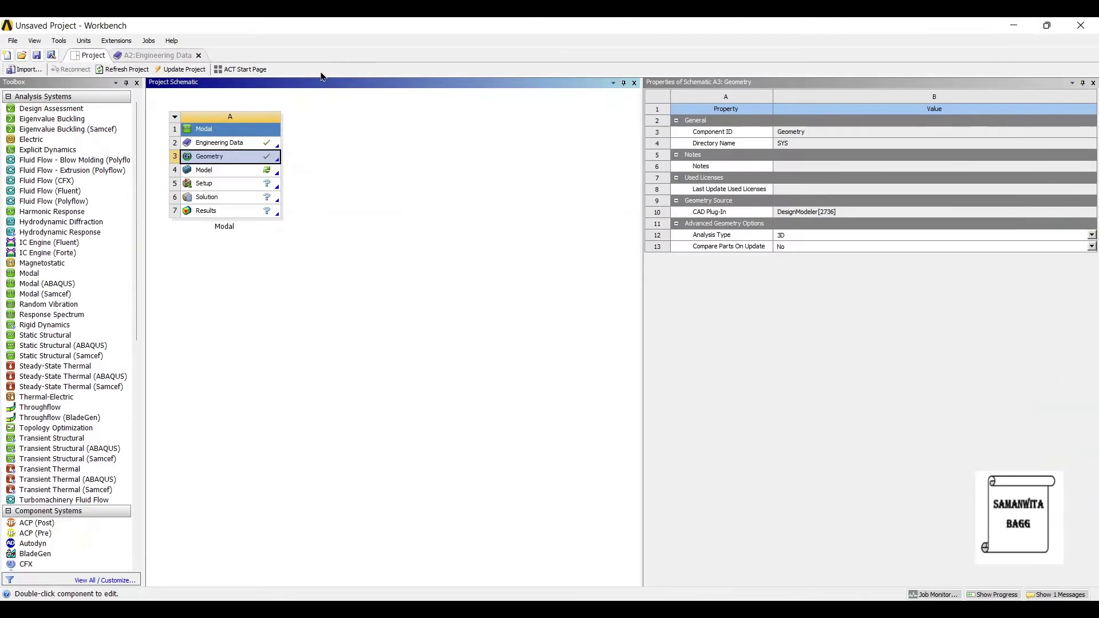
double_click(204, 170)
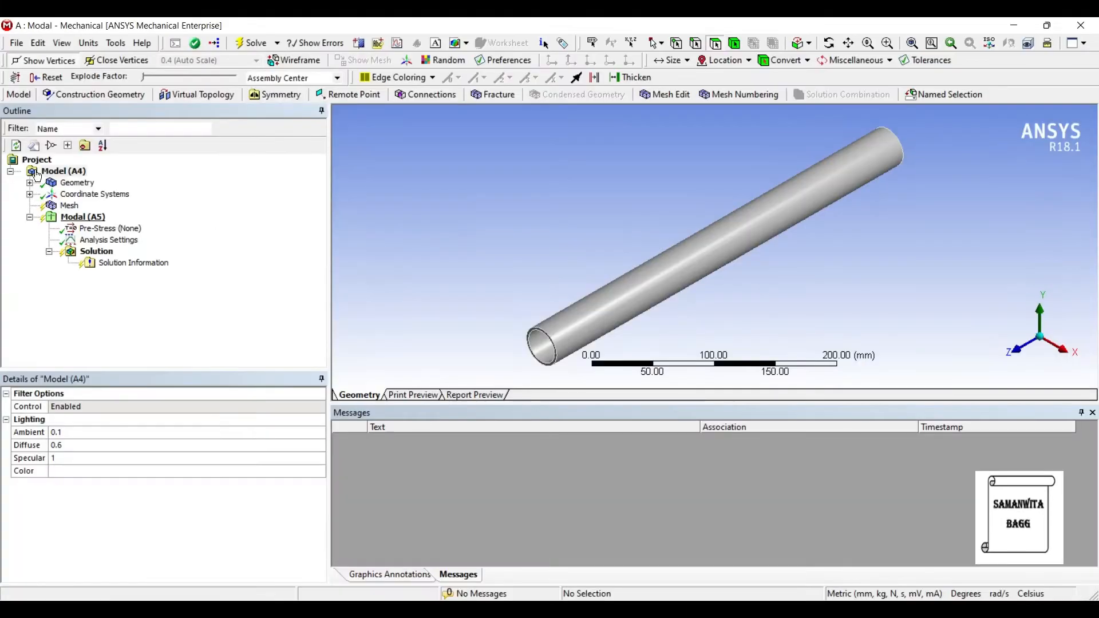
key(Down)
key(Down)
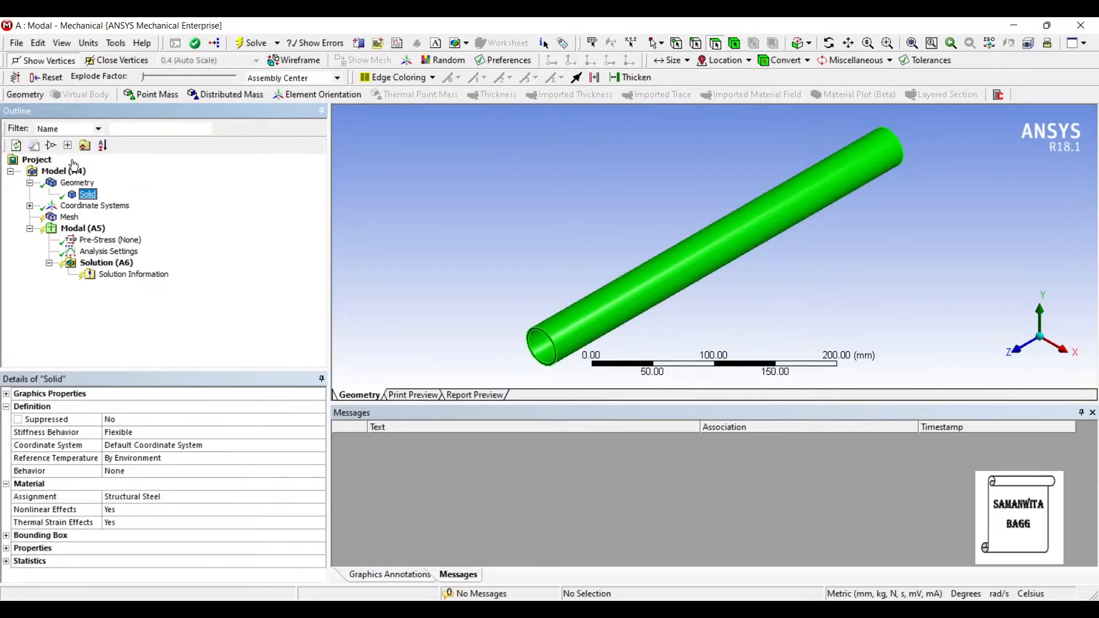
click(169, 402)
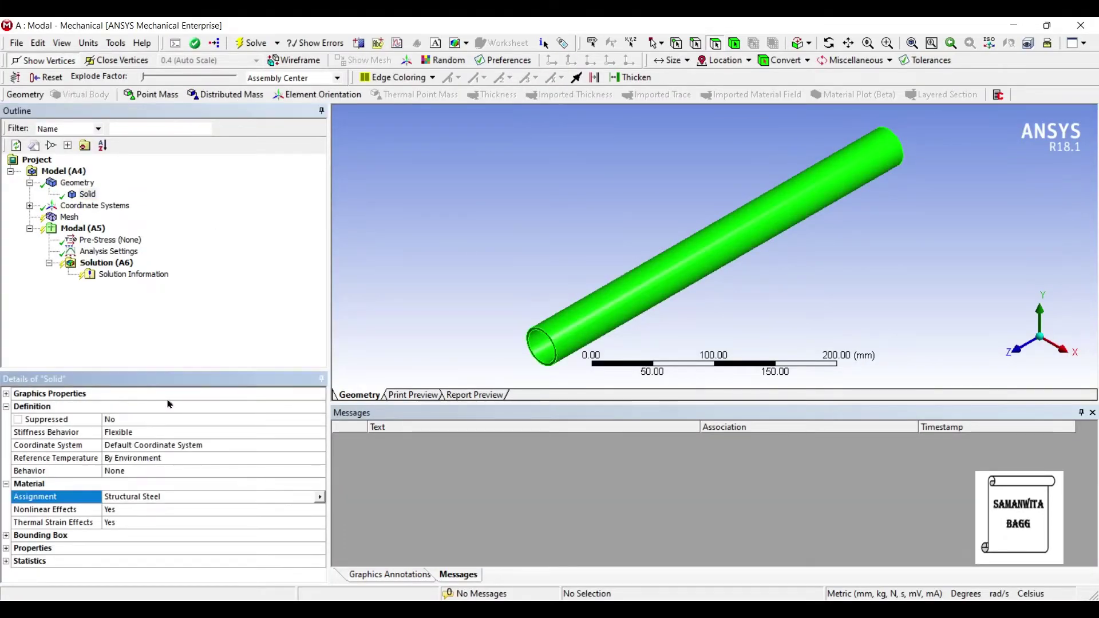
click(259, 405)
click(297, 457)
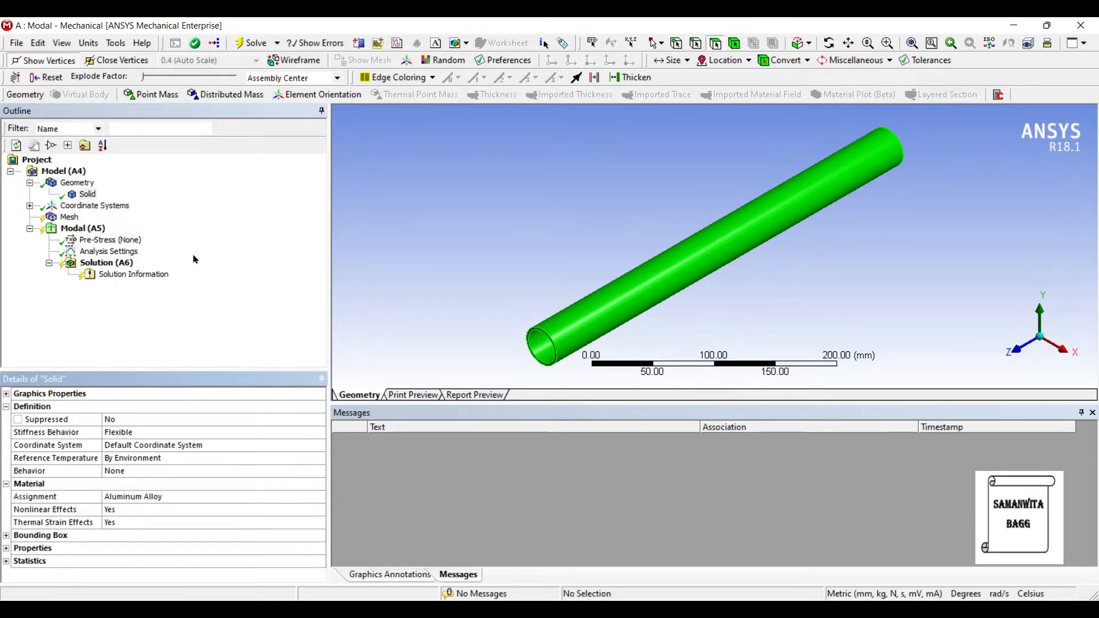
click(69, 217)
Add a Tetrahedrons (patch conforming) method control scoped to the pipe body
right_click(69, 217)
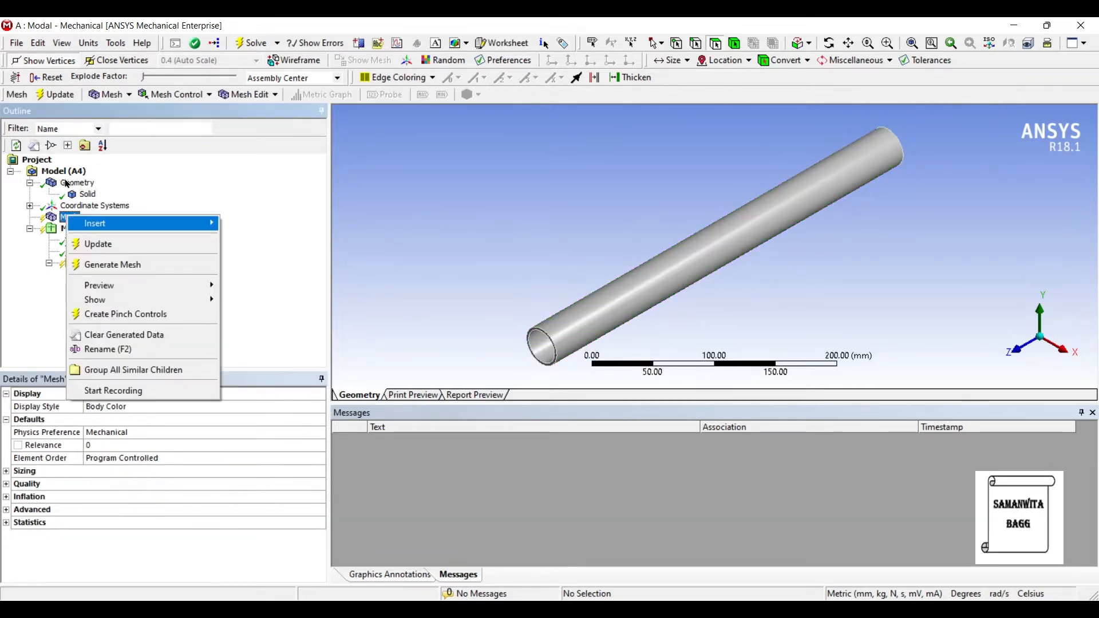
key(Return)
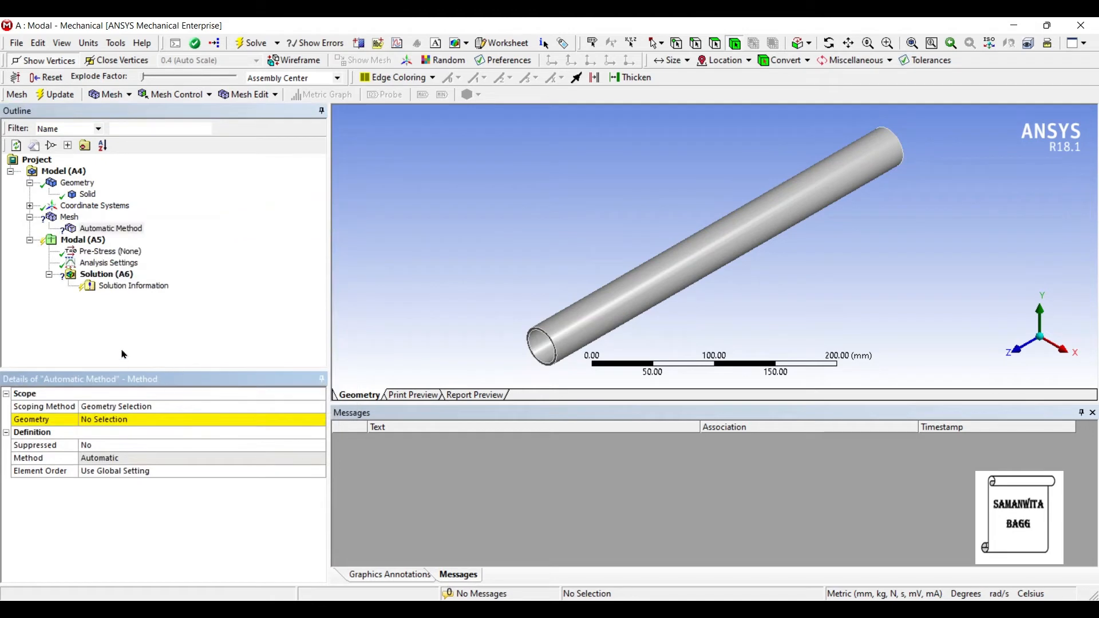
click(602, 309)
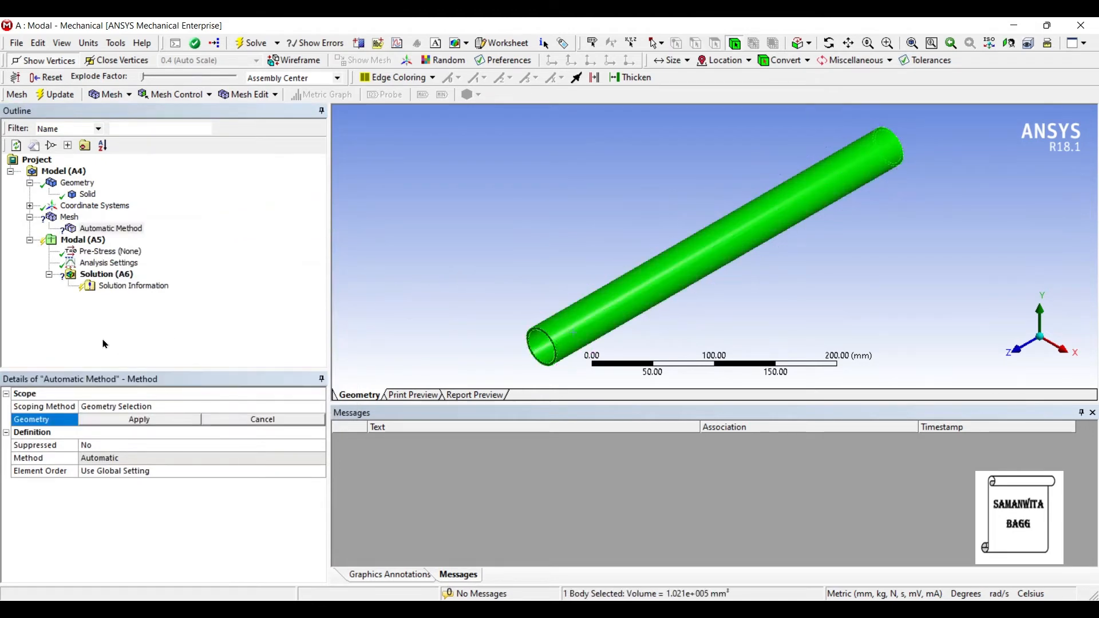
key(Return)
key(Down)
key(Down)
key(alt+Down)
key(Down)
key(Return)
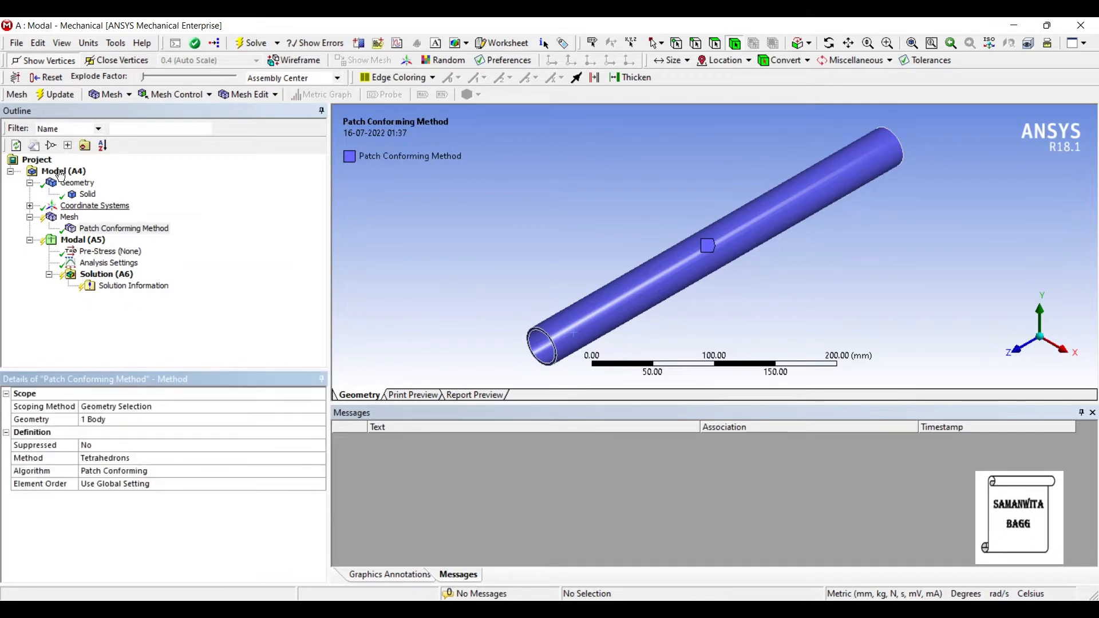
Add a 5 mm body sizing on the pipe and generate the mesh
click(68, 216)
right_click(64, 217)
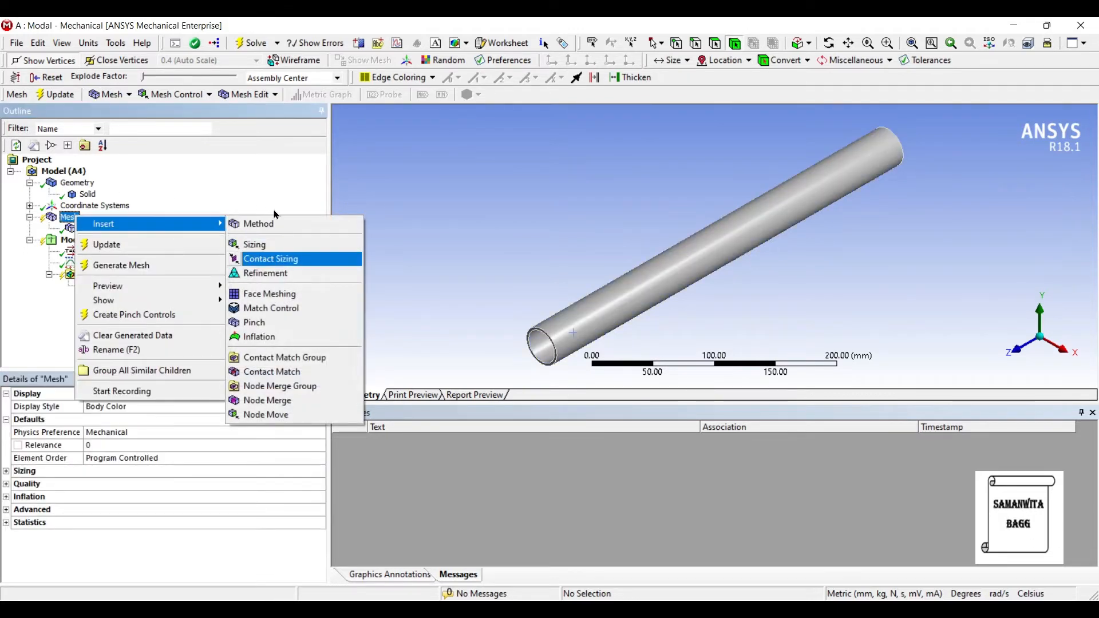
click(257, 242)
key(ctrl+a)
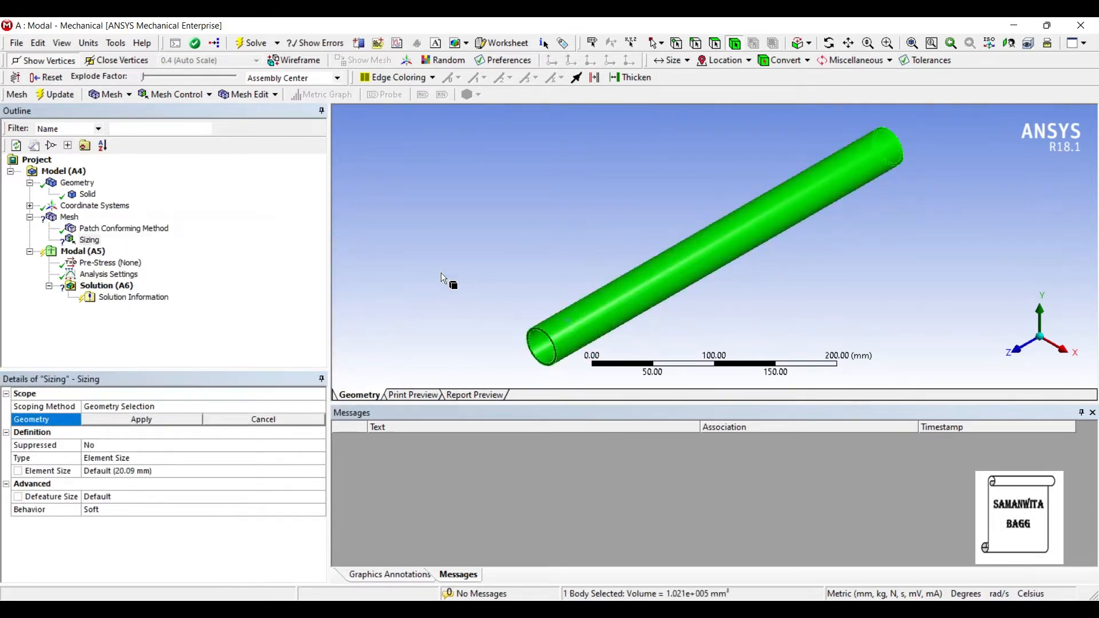
click(96, 364)
text(5.)
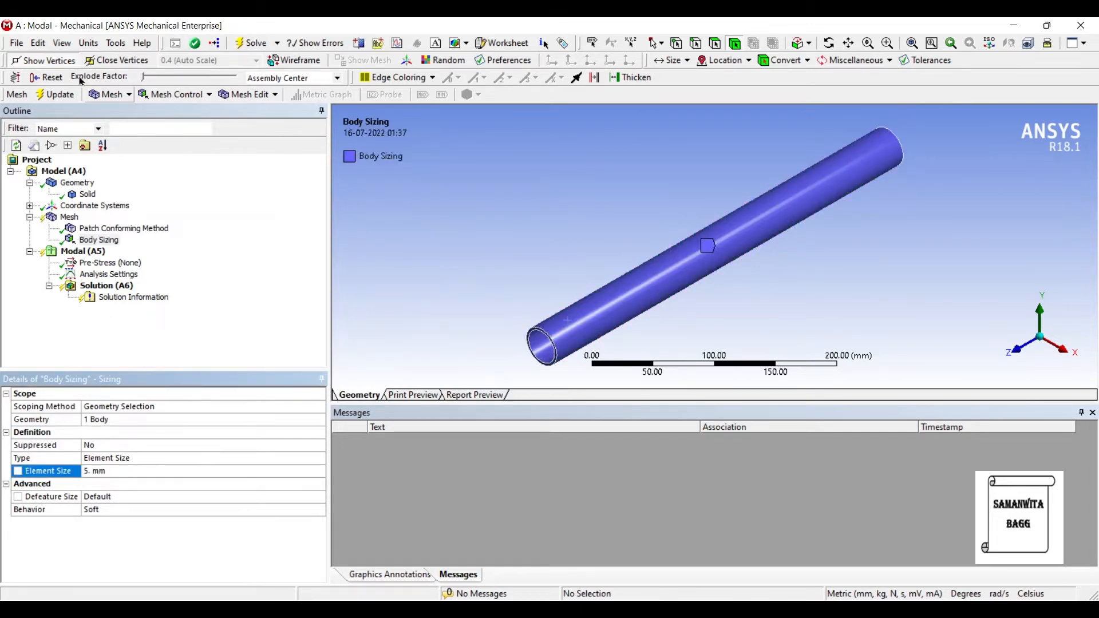
click(217, 187)
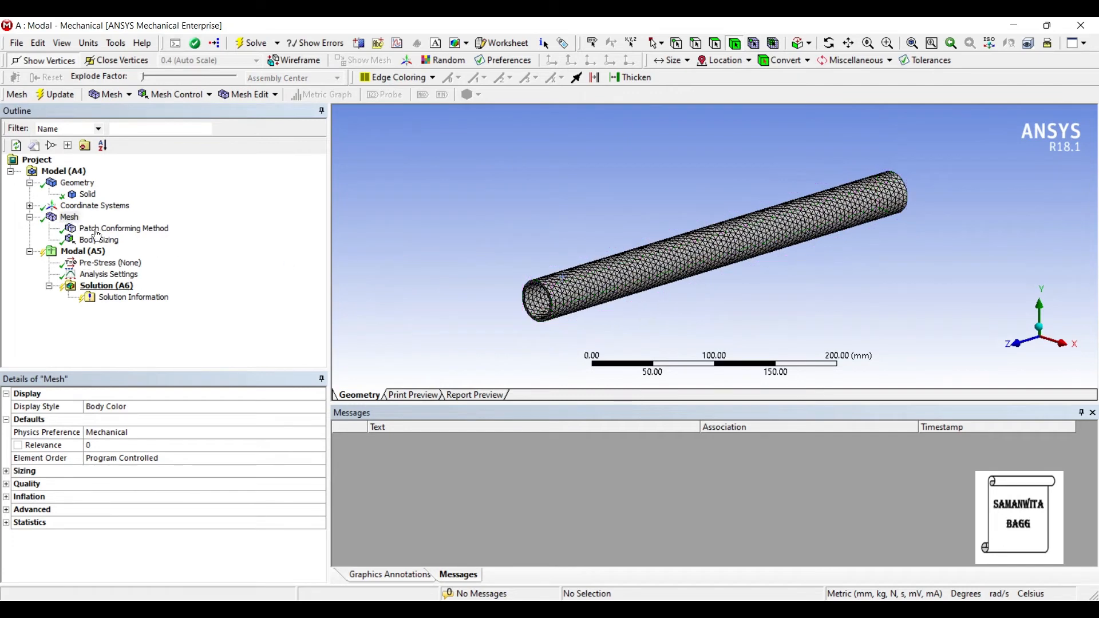
key(Down)
key(Down)
key(Down)
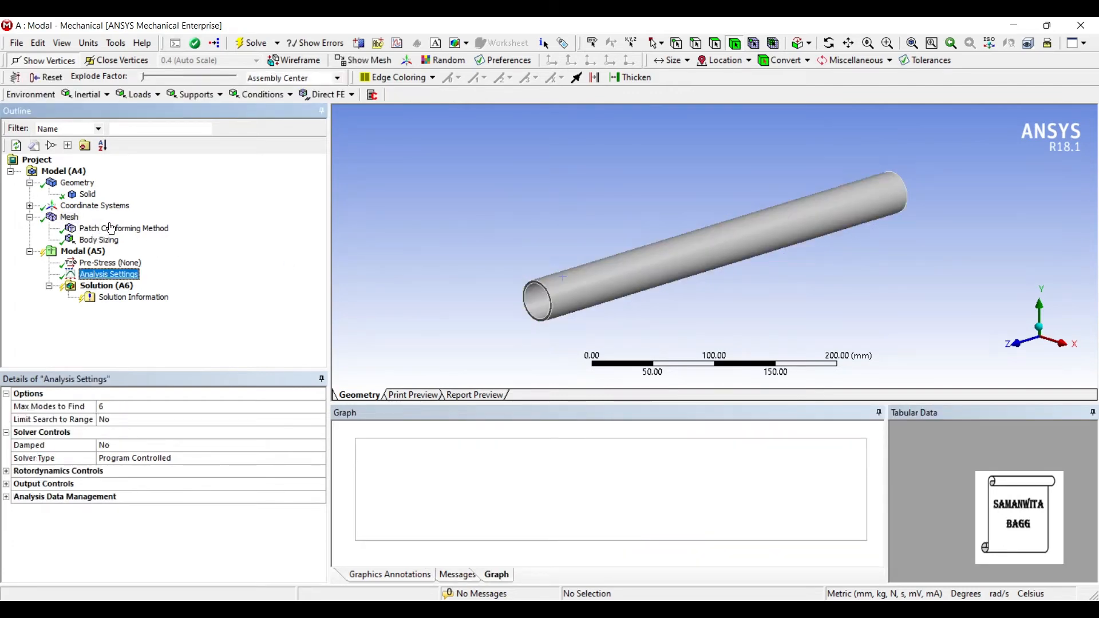
Insert a Fixed Support on the pipe's near end face
key(shift+F10)
key(Down)
key(Right)
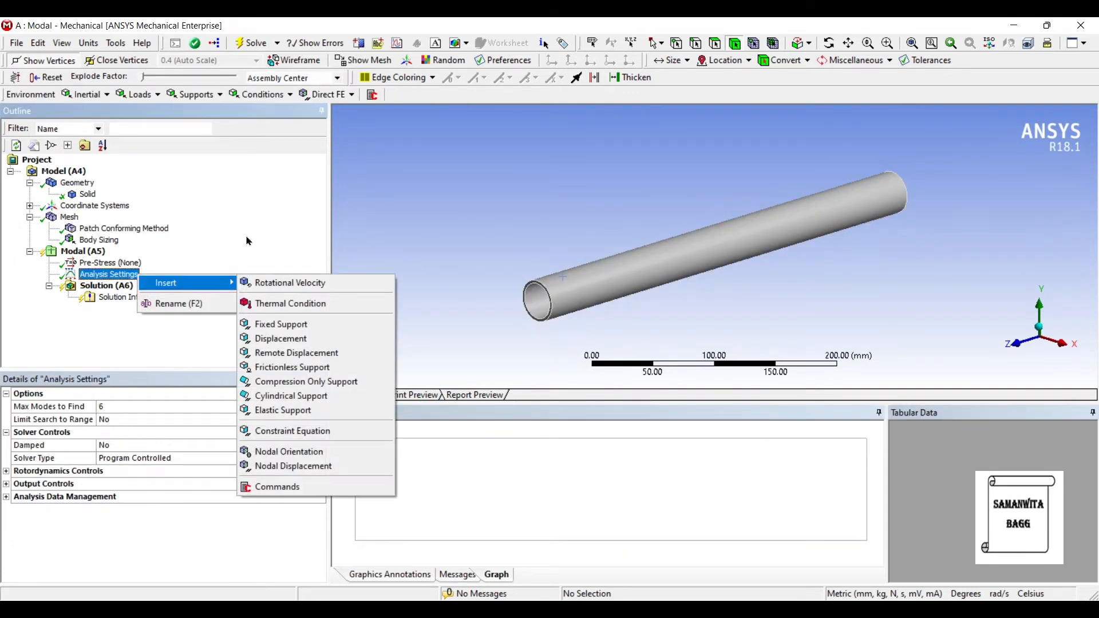
key(Down)
key(Down)
key(Return)
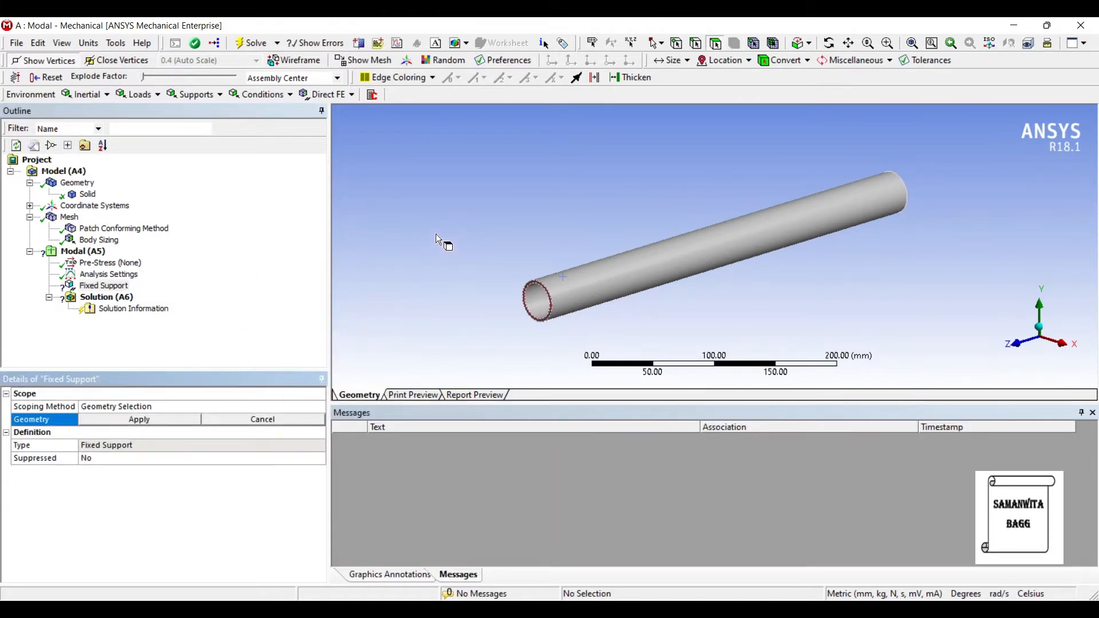
click(436, 240)
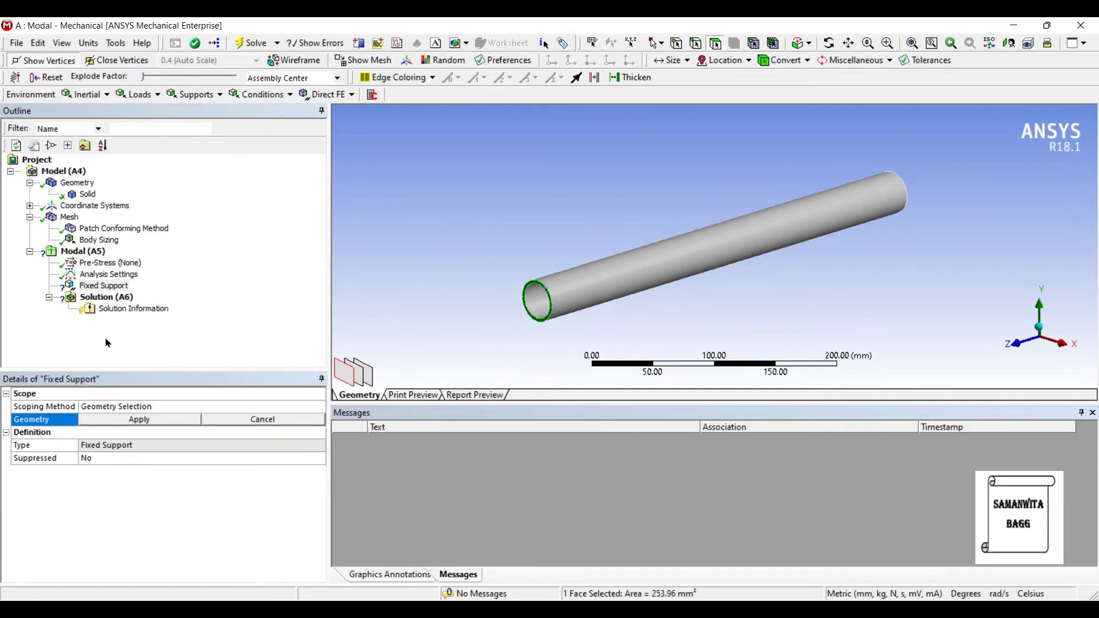
click(139, 419)
Solve the modal analysis for the six natural frequencies
middle_drag(418, 247, 389, 249)
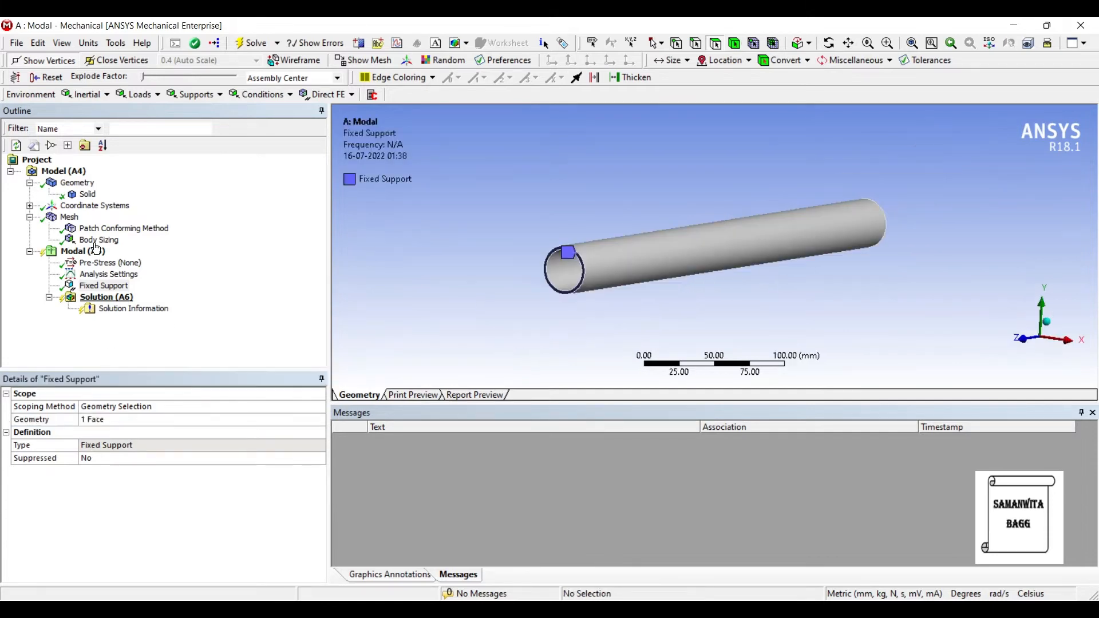
right_click(117, 296)
click(150, 328)
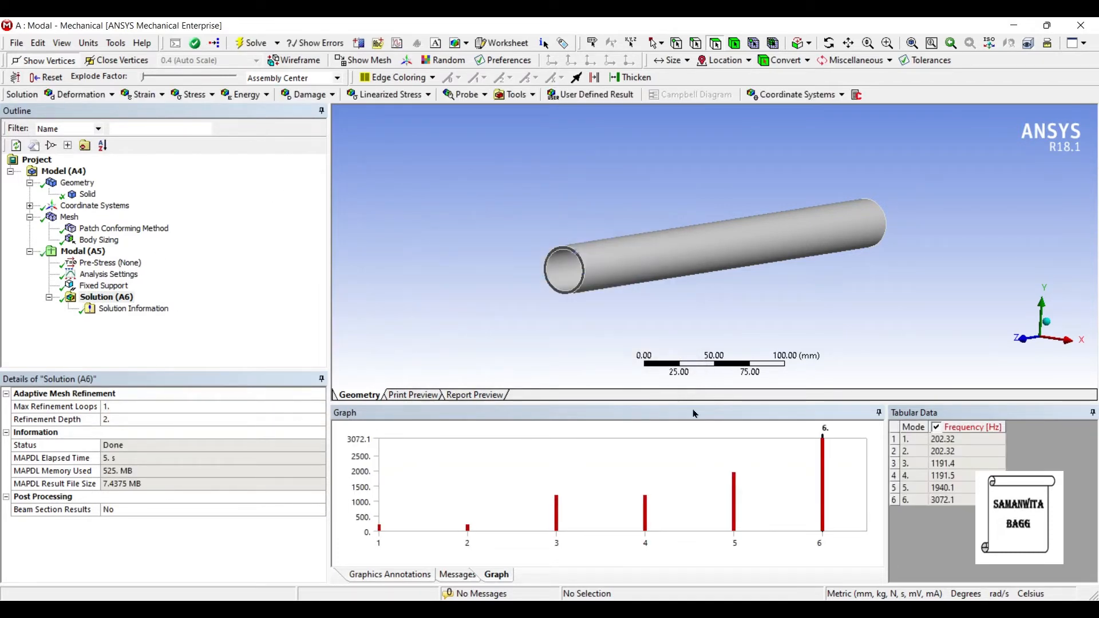
Select all six mode bars in the frequency graph and create mode shape results for them
right_click(853, 493)
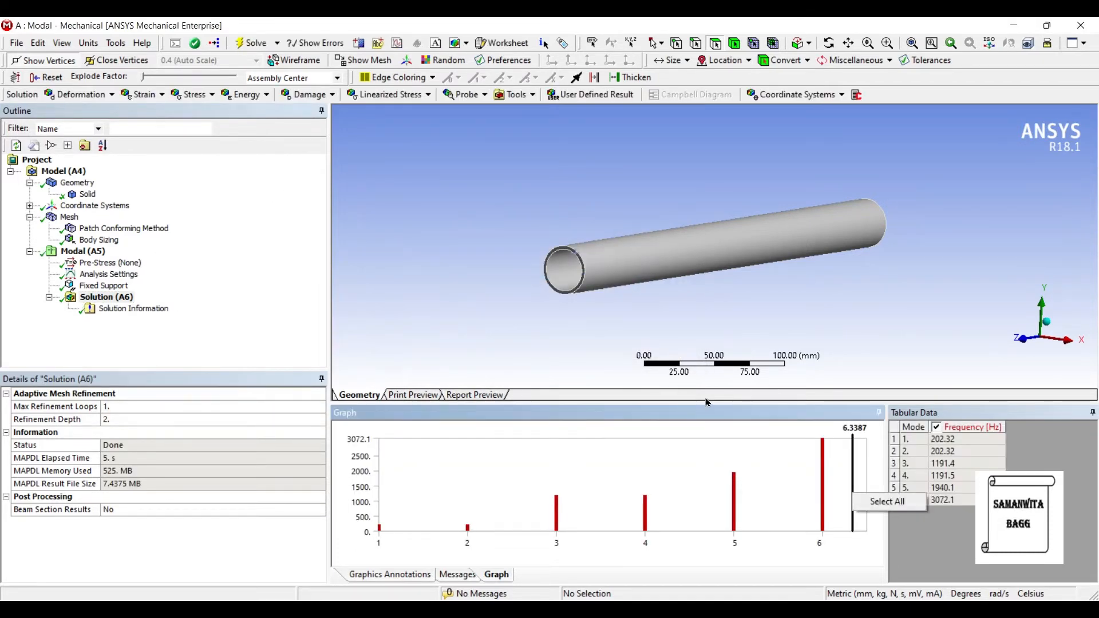
click(886, 502)
right_click(851, 492)
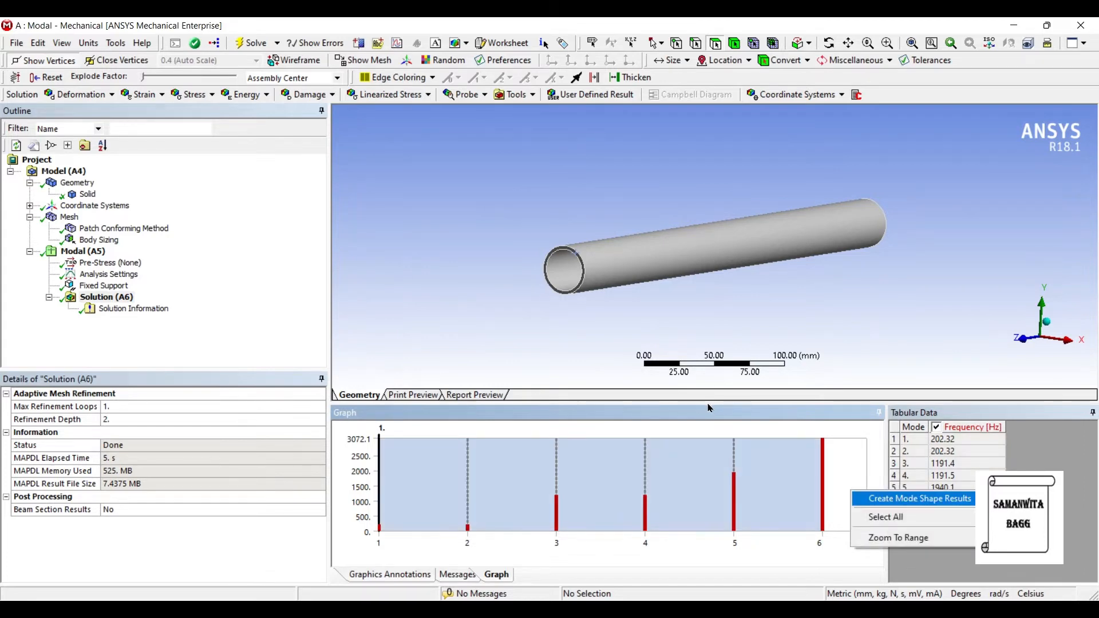
key(Return)
click(103, 297)
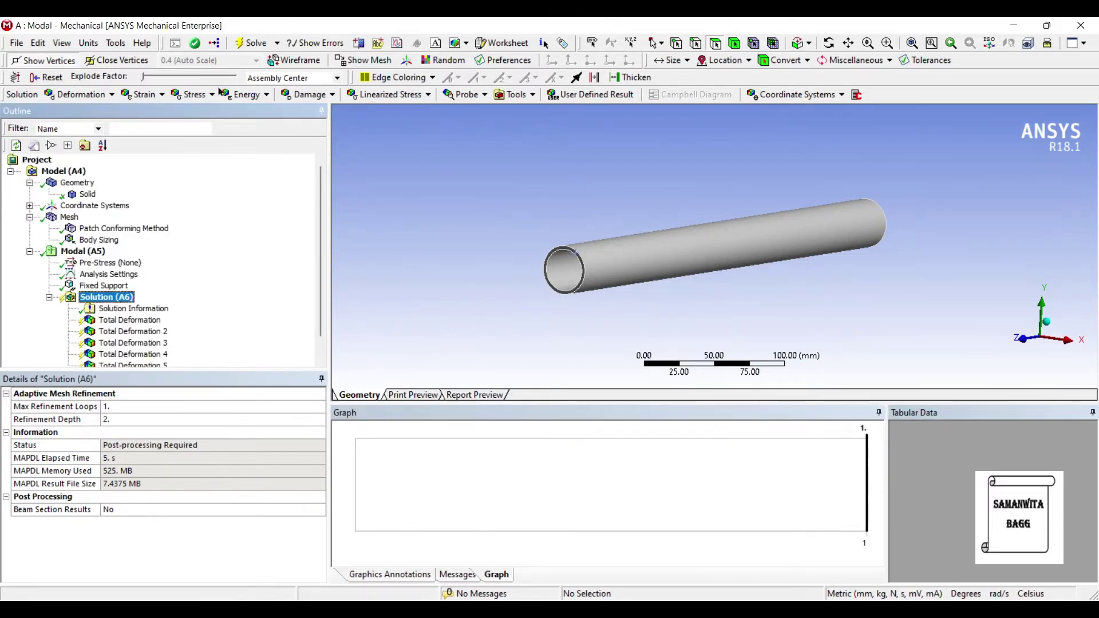
Evaluate all results and show mode 1's total deformation at 202.32 Hz
click(194, 43)
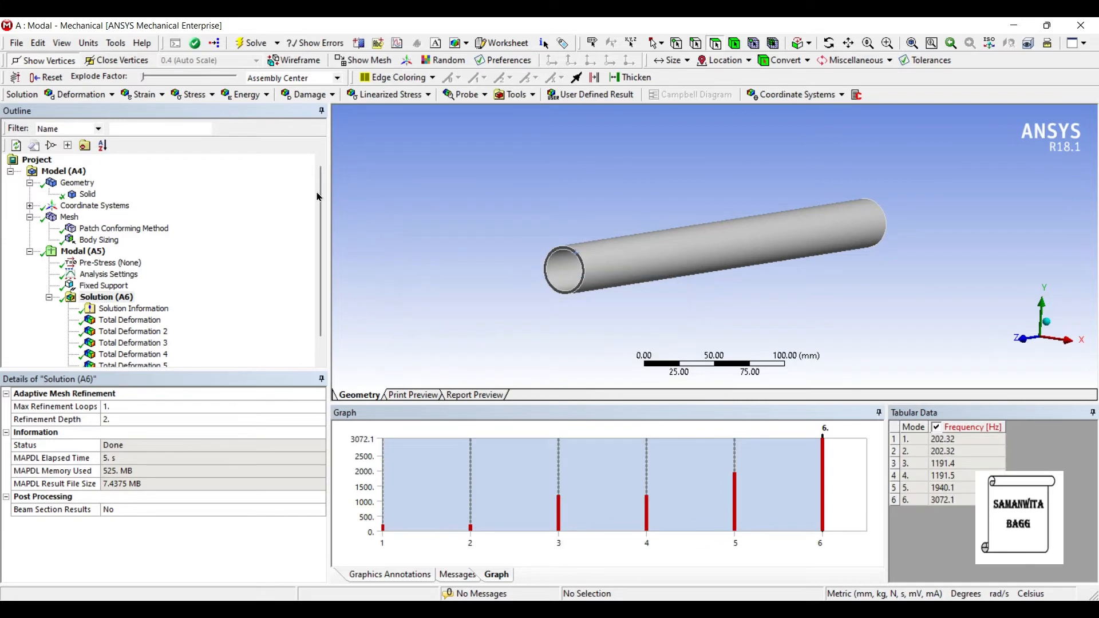
click(128, 319)
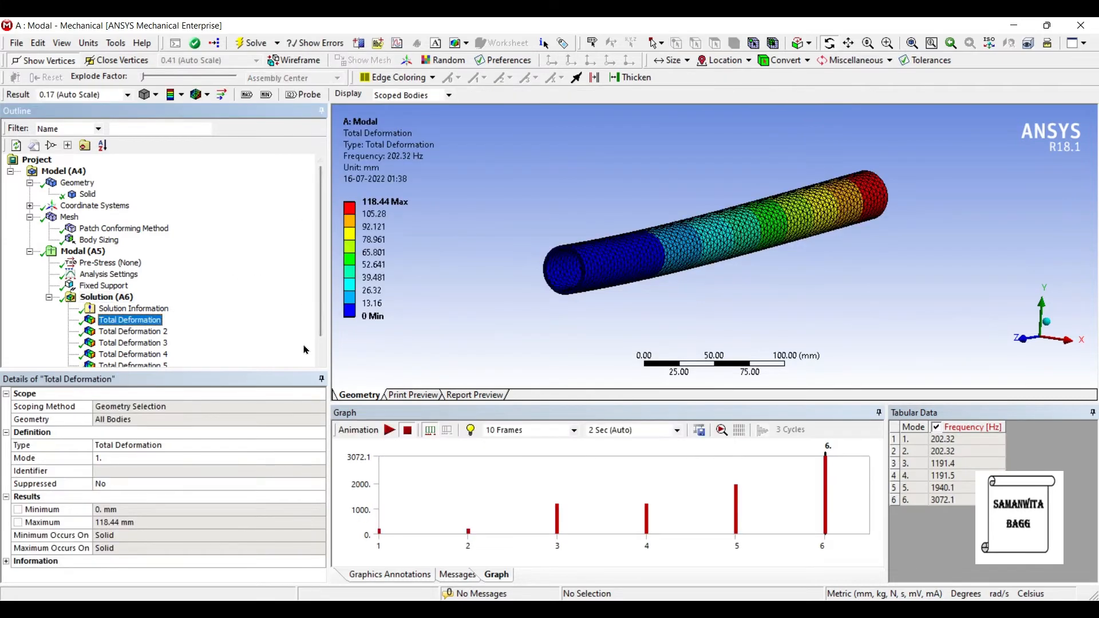
Animate the total deformation of modes 1 and 2, orbiting the pipe to view the shapes
click(389, 430)
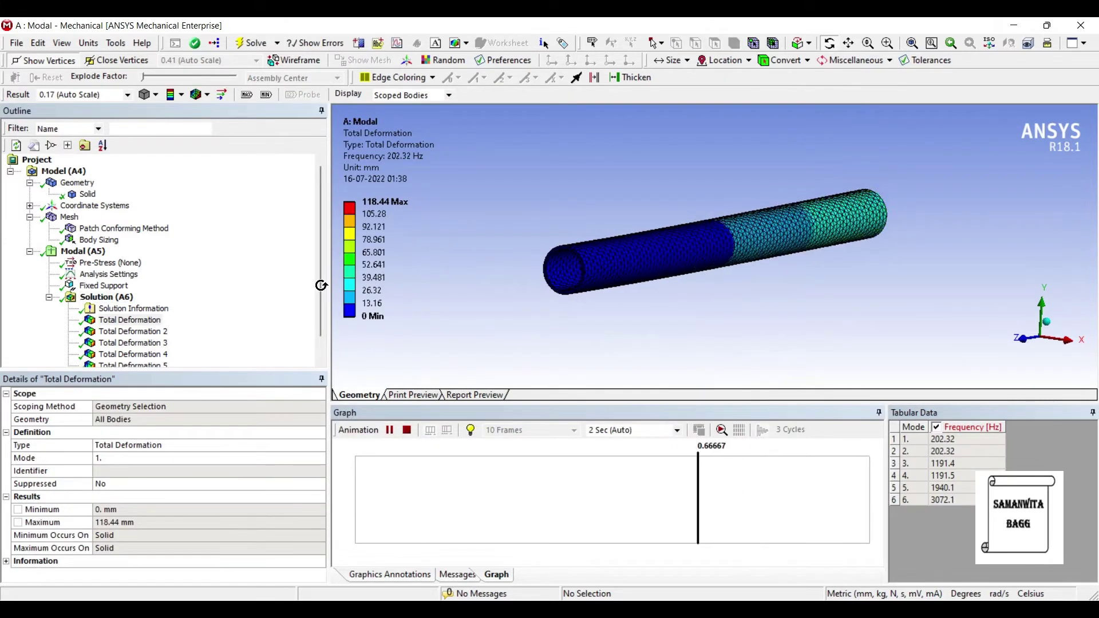
mouse_move(321, 285)
mouse_down()
mouse_move(495, 236)
mouse_move(382, 207)
mouse_move(612, 214)
mouse_up()
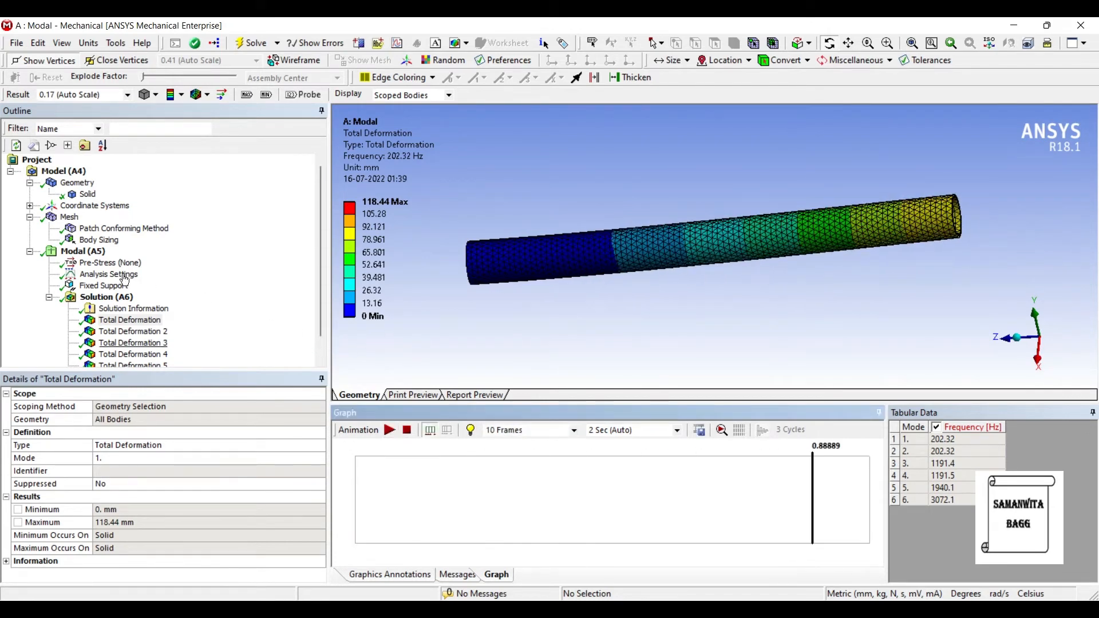
click(129, 331)
drag(552, 229, 483, 262)
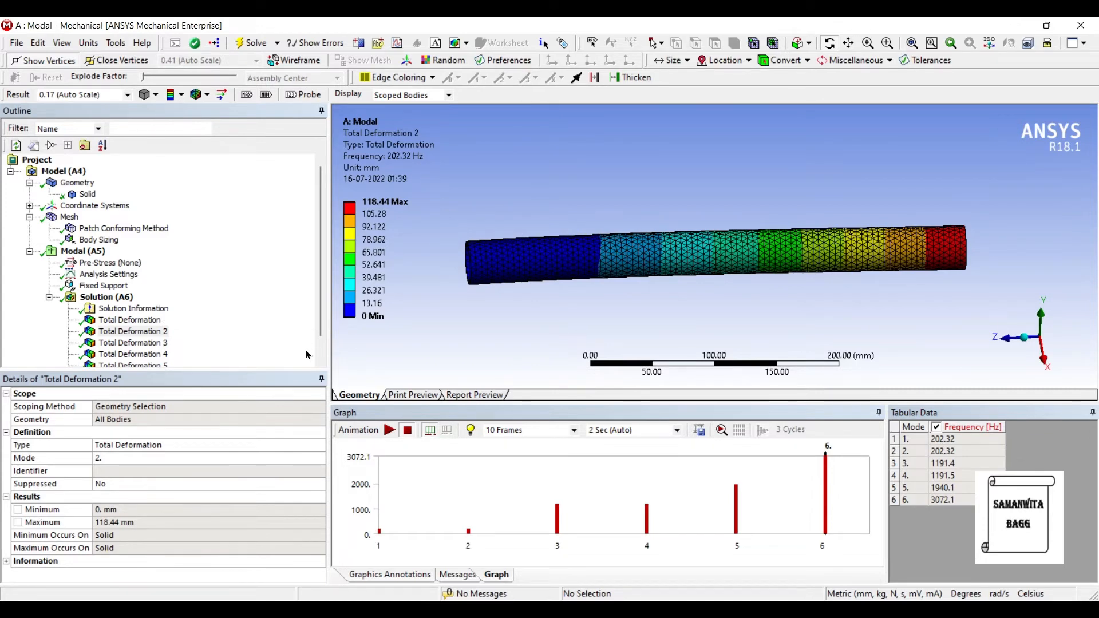
click(389, 430)
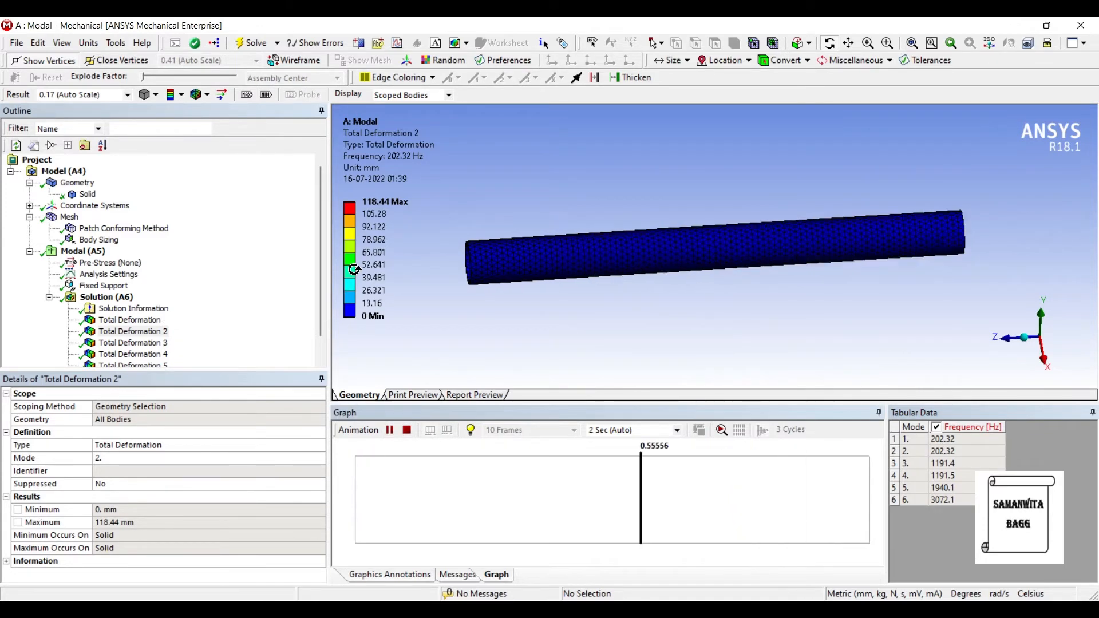
Show mode 3's deformation result, then move on to mode 4 at 1191.5 Hz
click(134, 342)
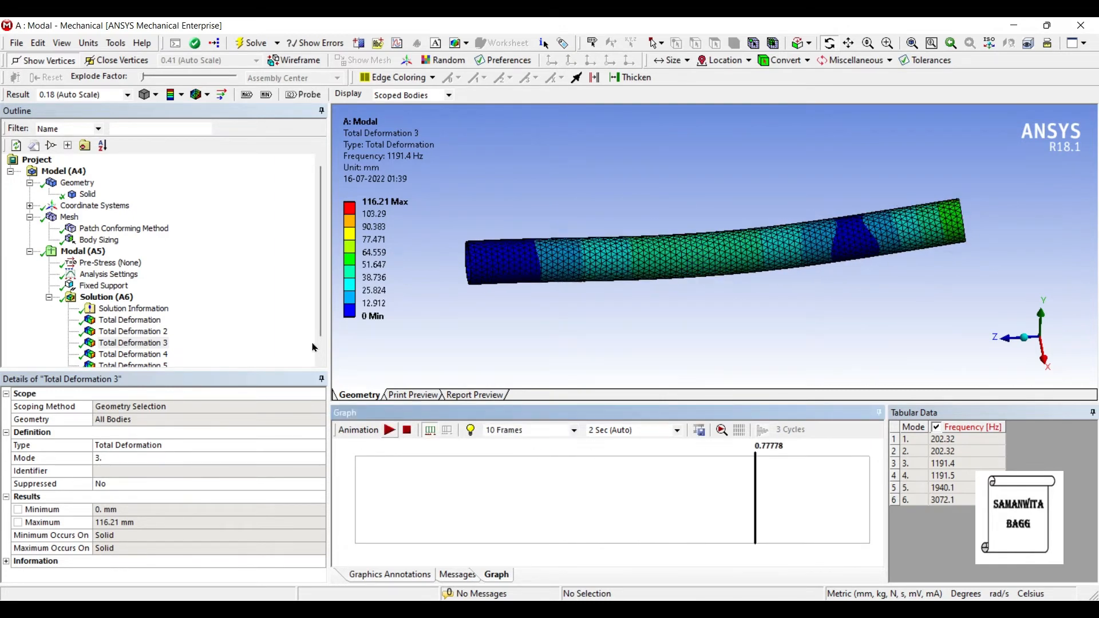
key(Down)
scroll(206, 284, down, 1)
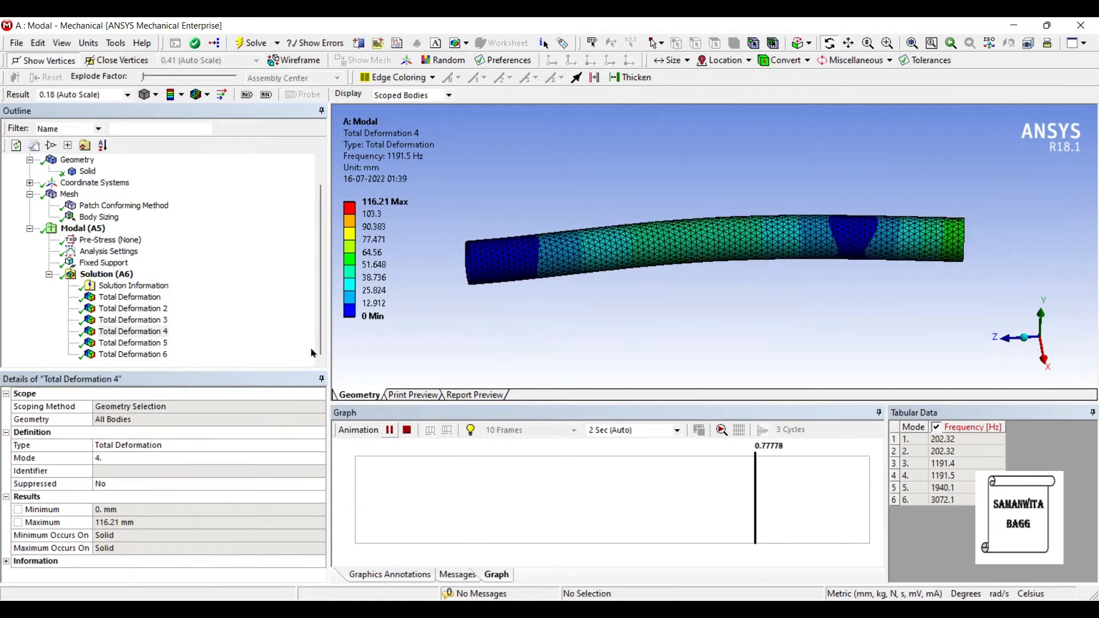
Stop the animation and review mode 5's total deformation at 1940.1 Hz with a tilted view
click(312, 353)
key(Down)
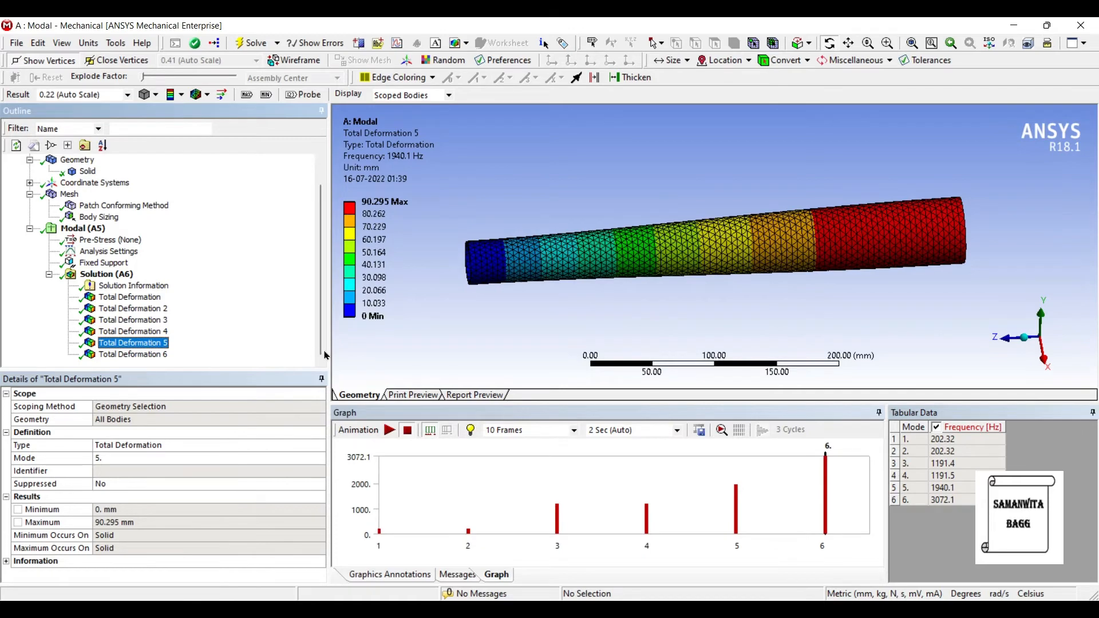
mouse_move(373, 319)
middle_down()
mouse_move(655, 270)
mouse_move(734, 220)
mouse_move(433, 203)
middle_up()
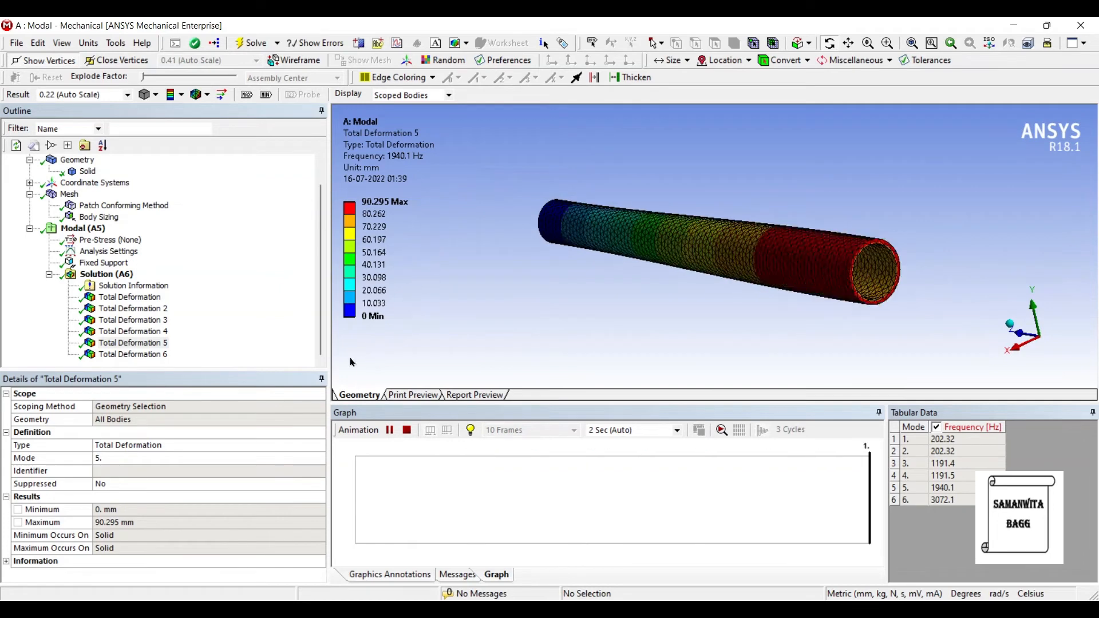
Animate mode 6's wavy bending shape at 3072.1 Hz from a side view, then freeze on a deformed frame
key(Down)
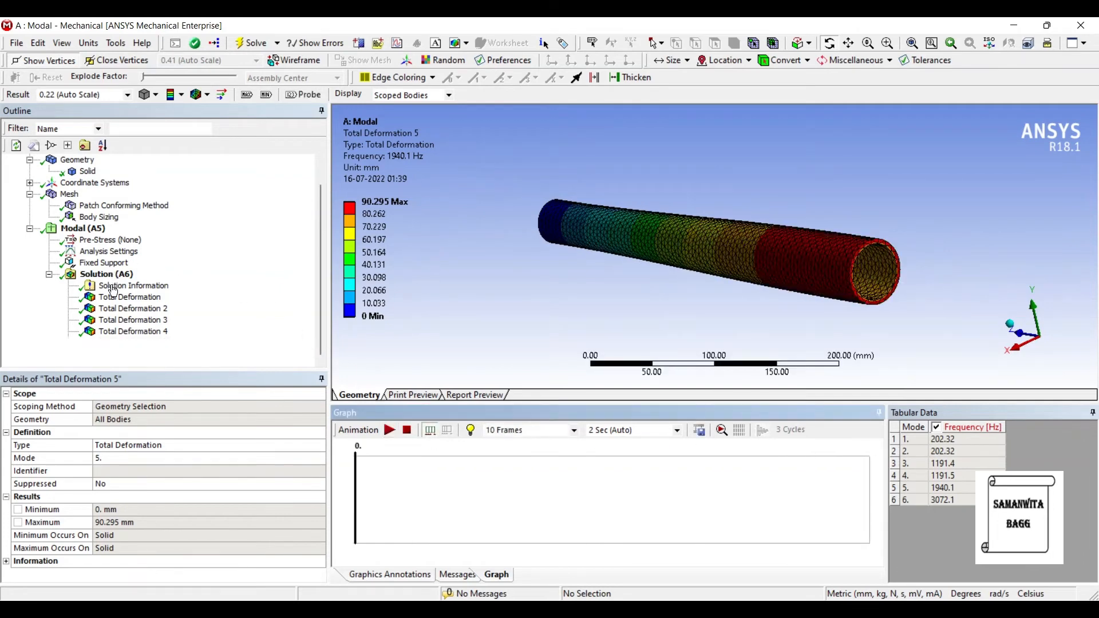
click(389, 430)
middle_drag(558, 275, 684, 281)
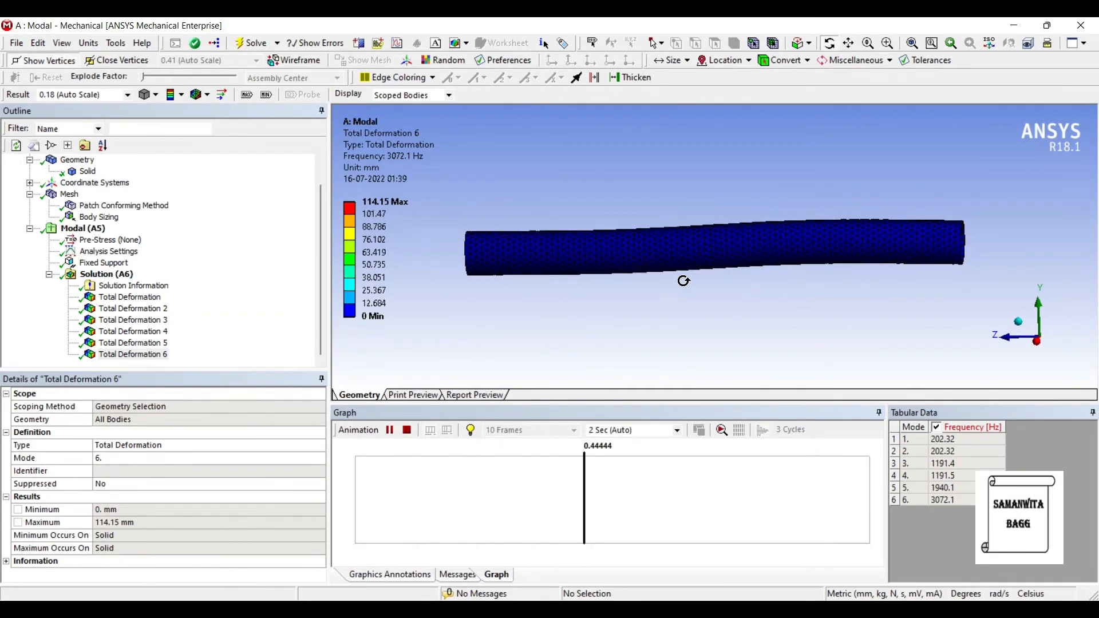
click(371, 304)
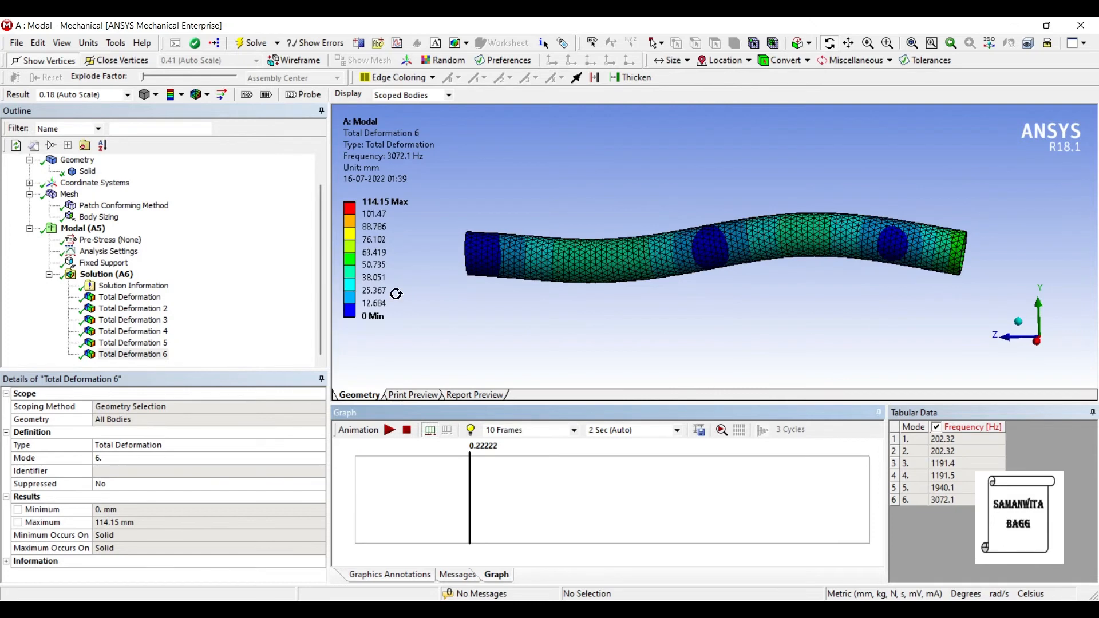